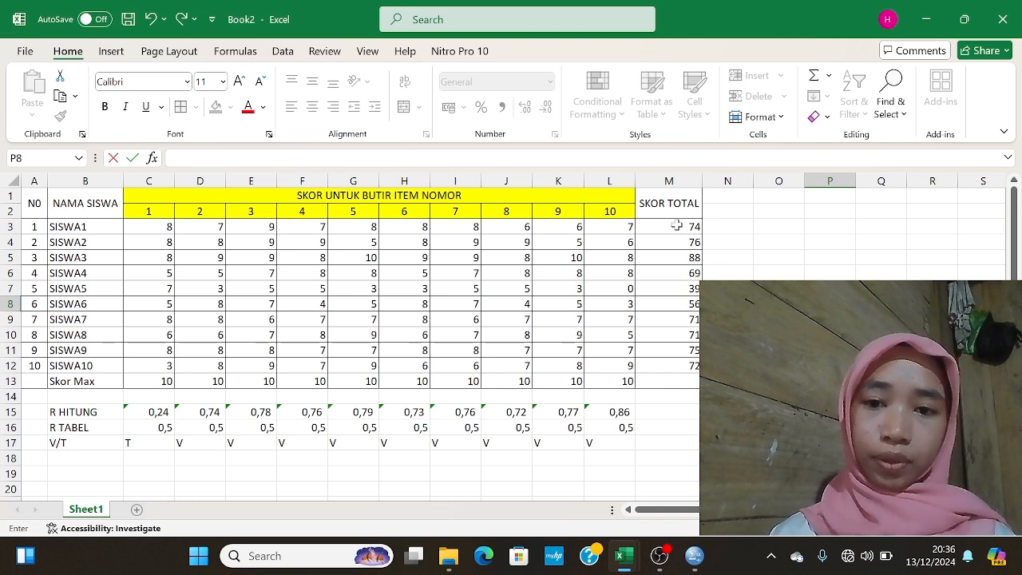
Delete the SKOR TOTAL cells M3:M12, shifting the remaining cells left
left_click_drag(677, 226, 684, 378)
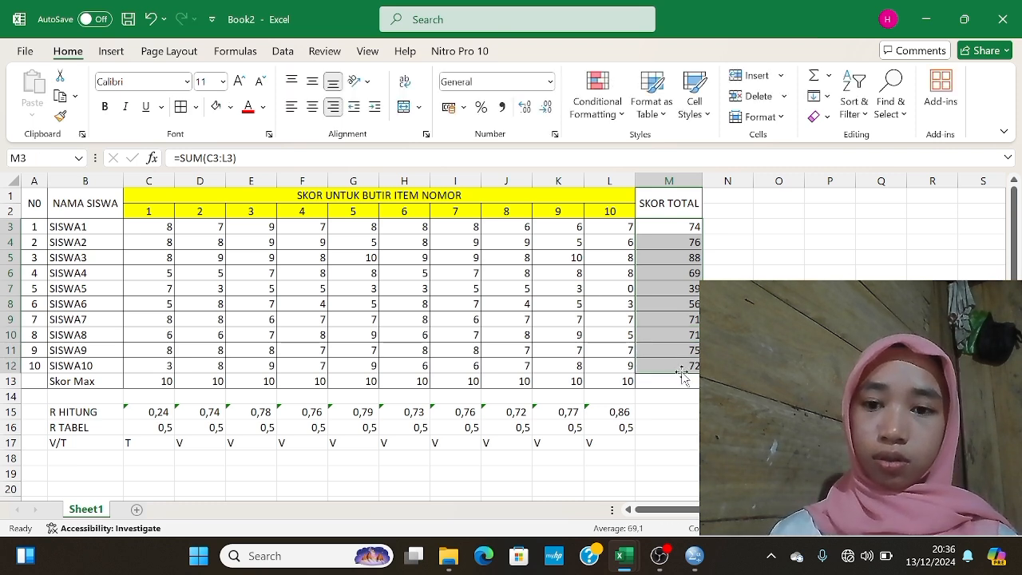
right_click(695, 364)
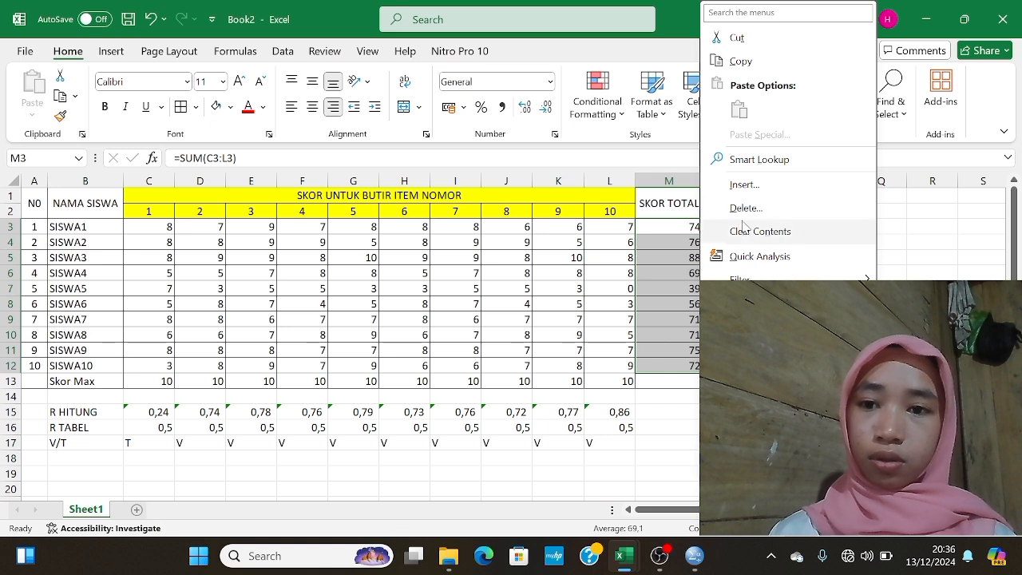
left_click(754, 185)
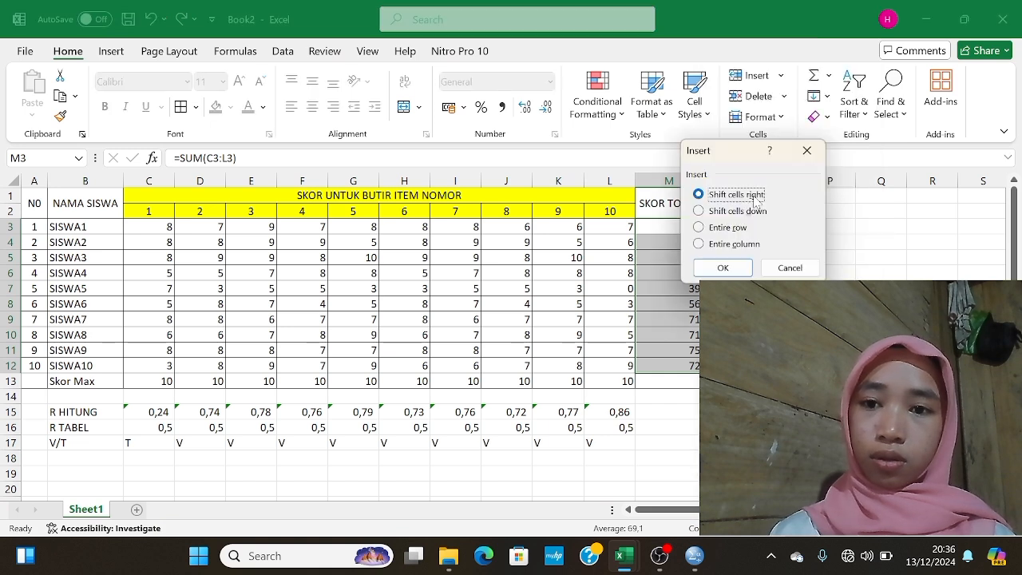
left_click(807, 150)
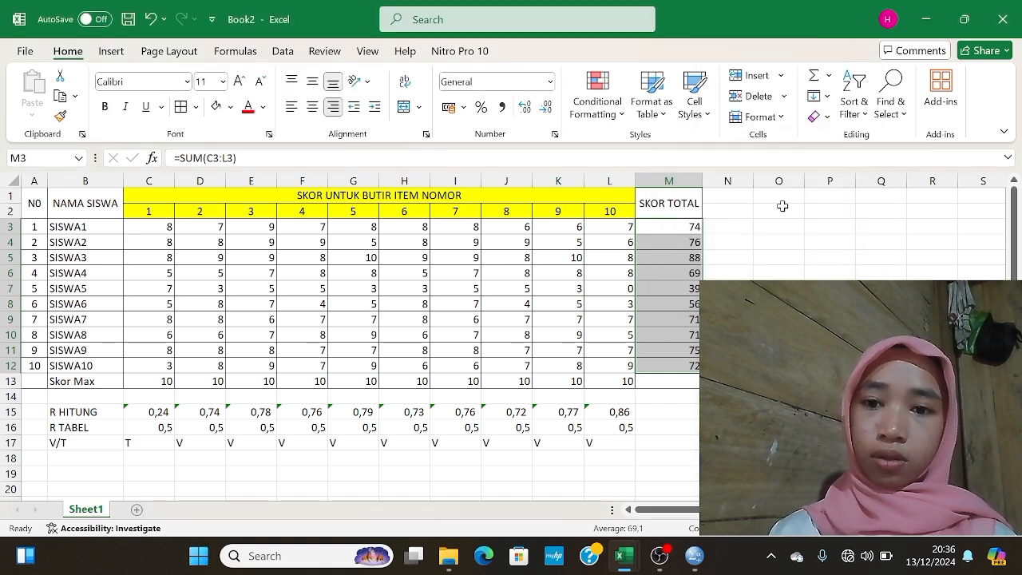
right_click(694, 344)
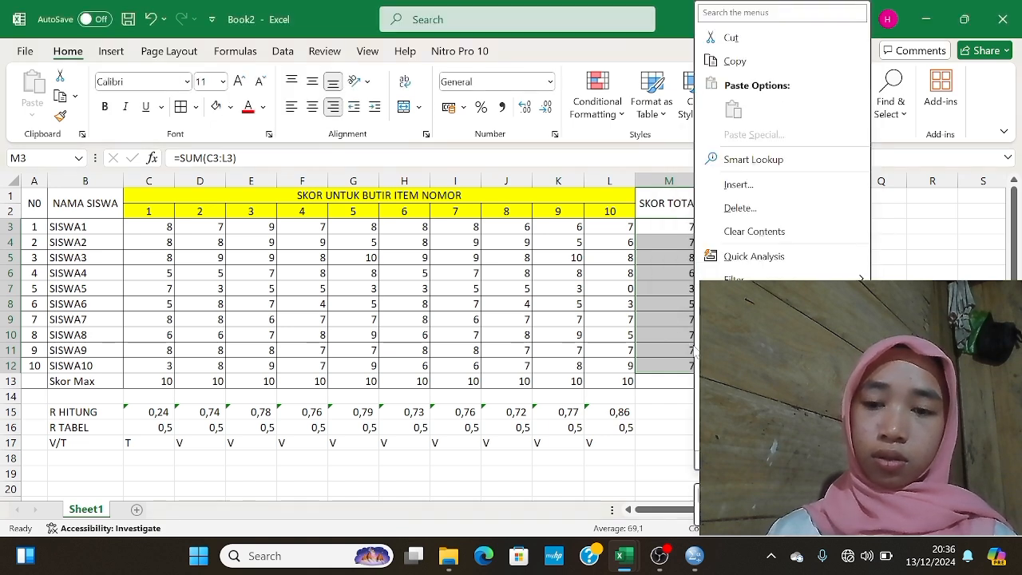
left_click(762, 208)
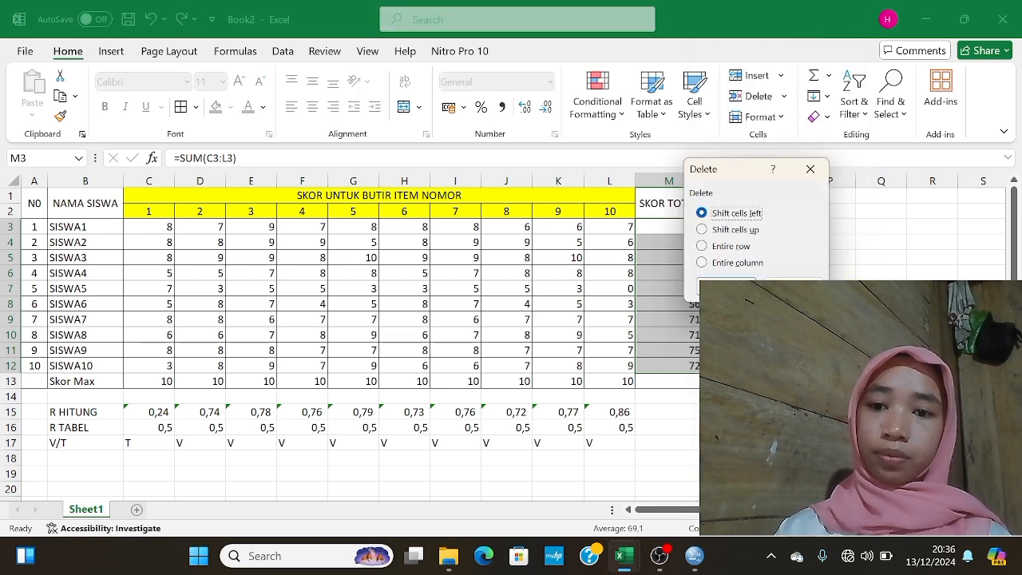
left_click(744, 286)
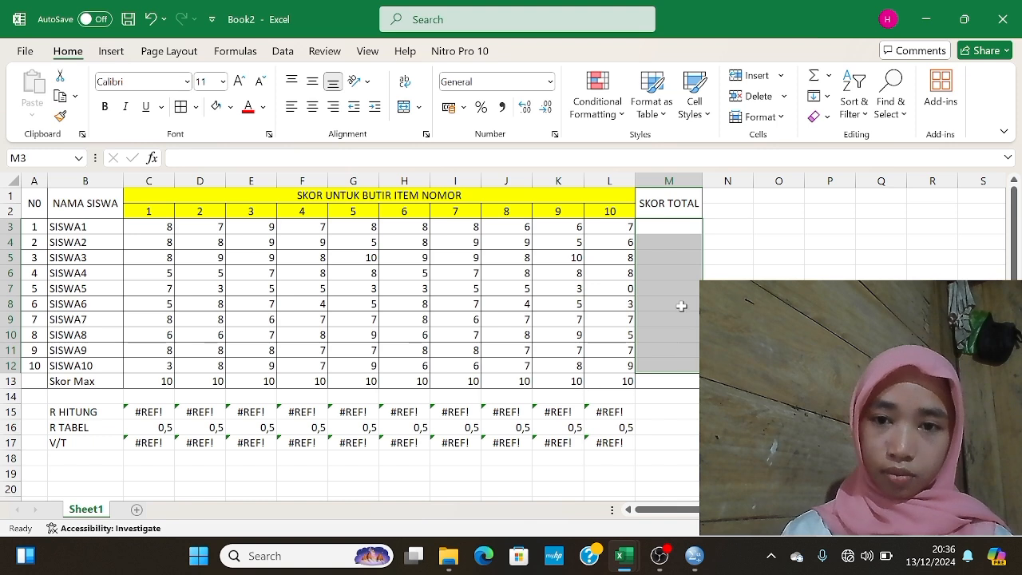
Total the first student's scores in M3 with =SUM(C3:L3) and fill the formula down to M12
left_click(669, 226)
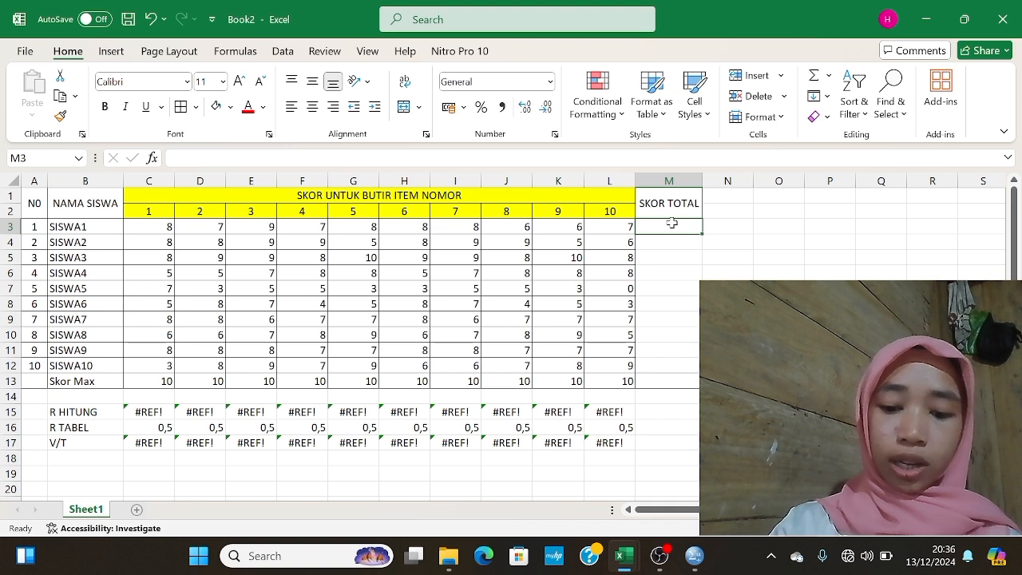
type("=")
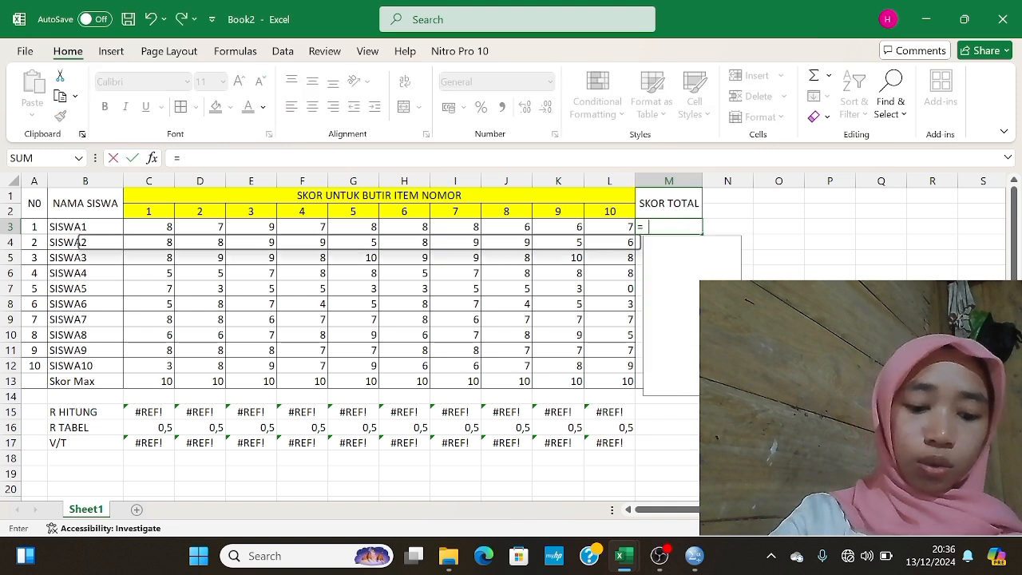
type("SUM")
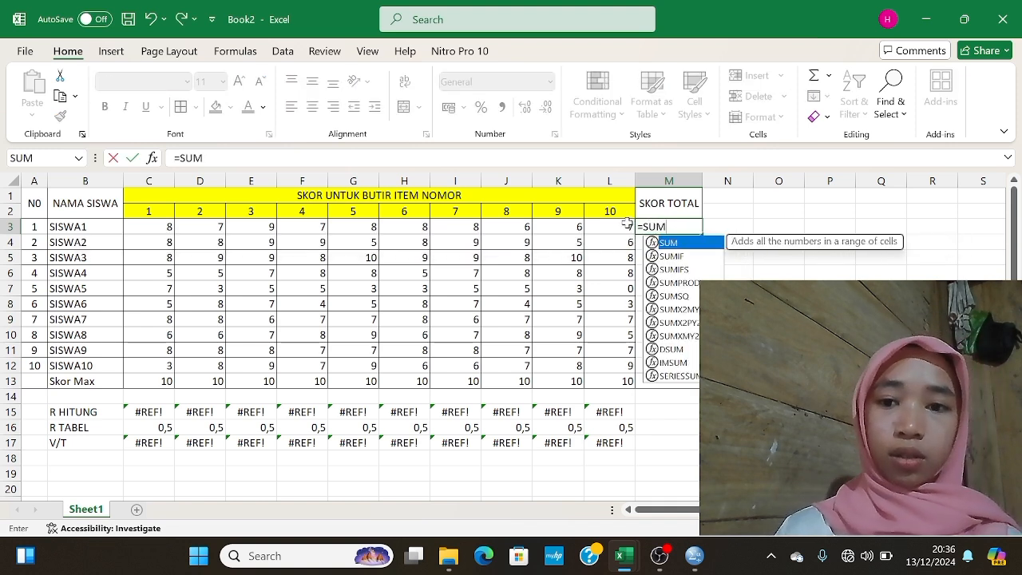
type("(")
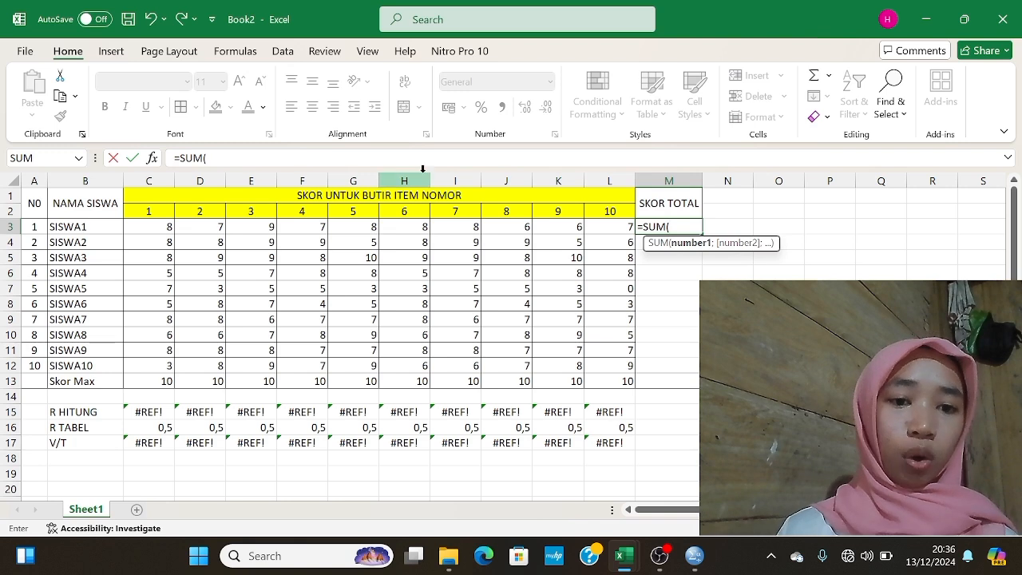
left_click_drag(131, 227, 596, 225)
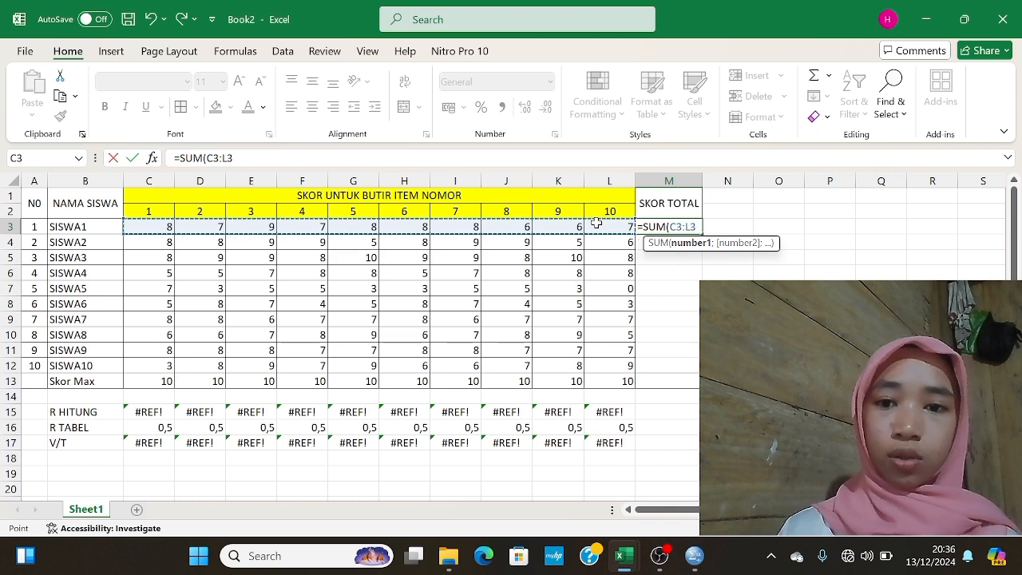
key("Return")
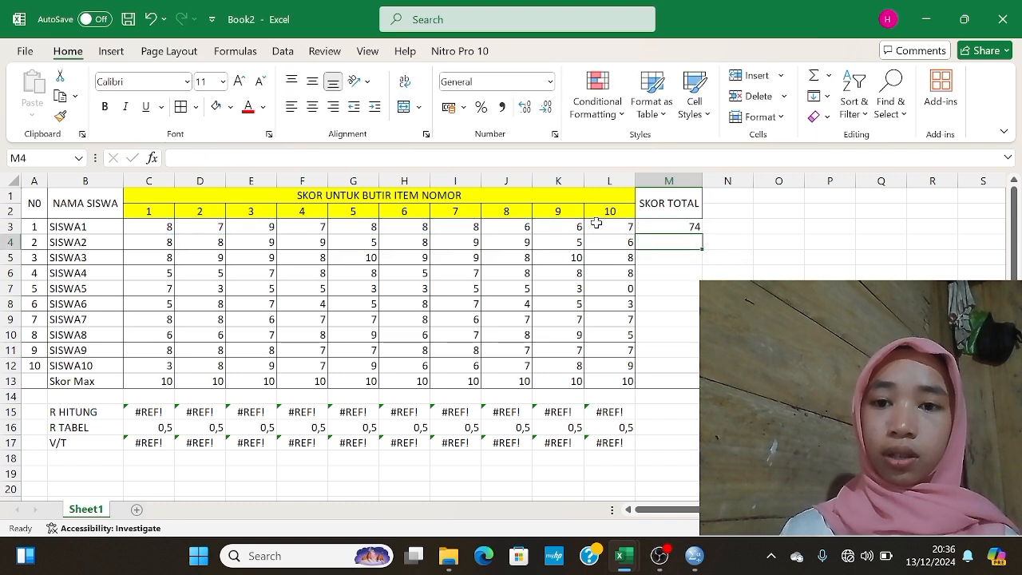
left_click(682, 222)
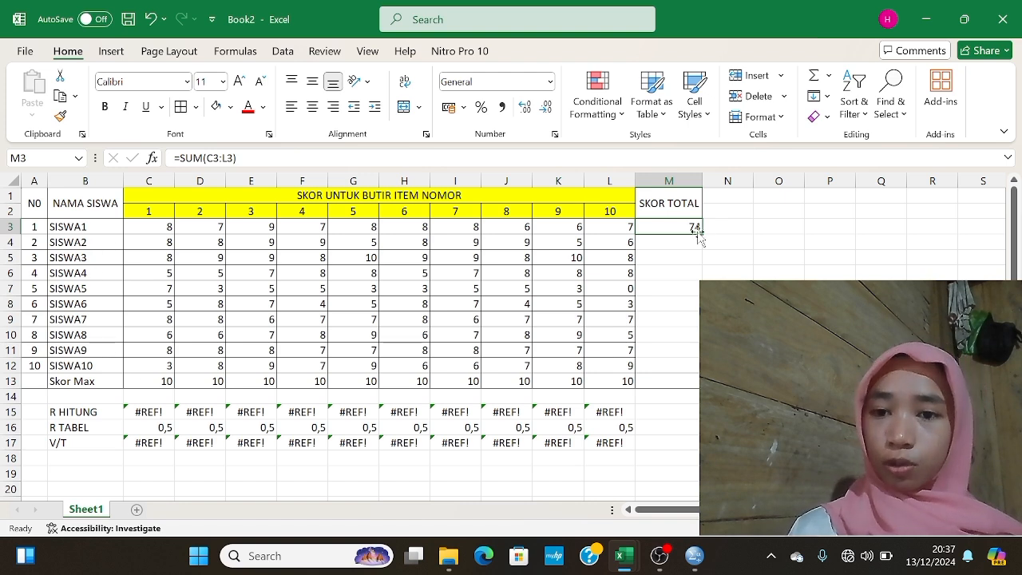
left_click_drag(704, 235, 701, 367)
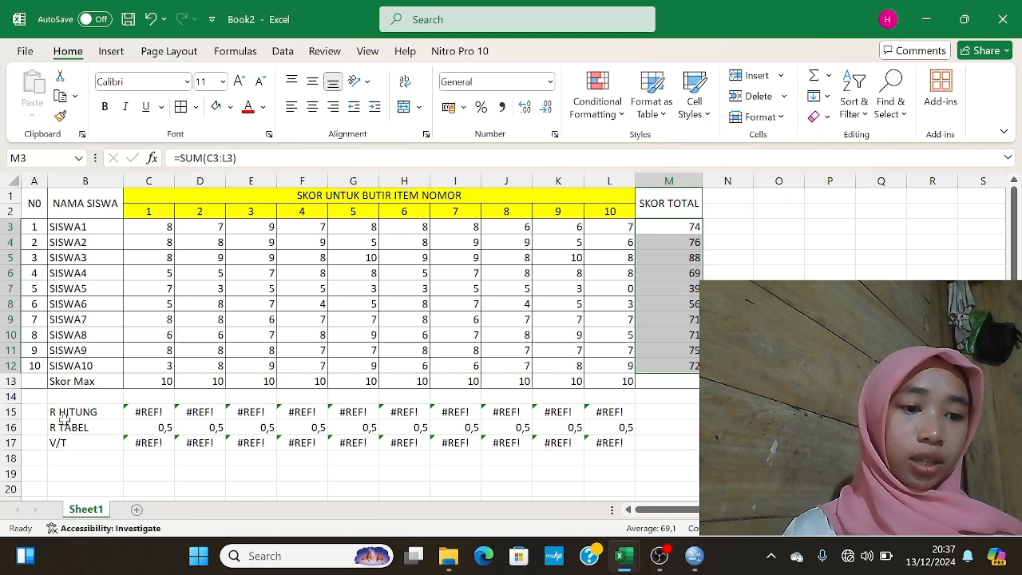
Delete the R HITUNG cells C15:L15, shifting the remaining cells left
left_click_drag(136, 413, 618, 409)
key("BackSpace")
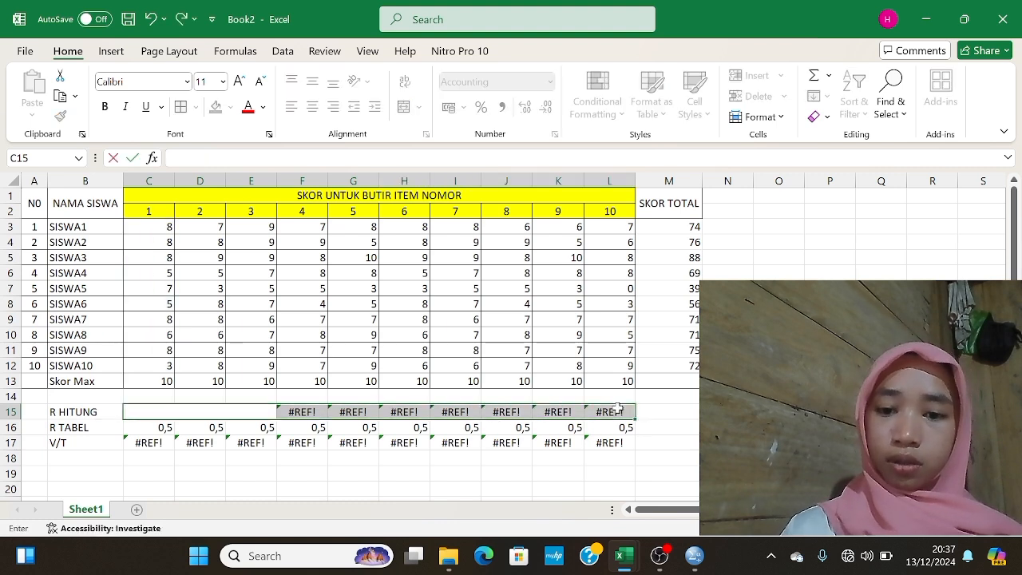
right_click(619, 408)
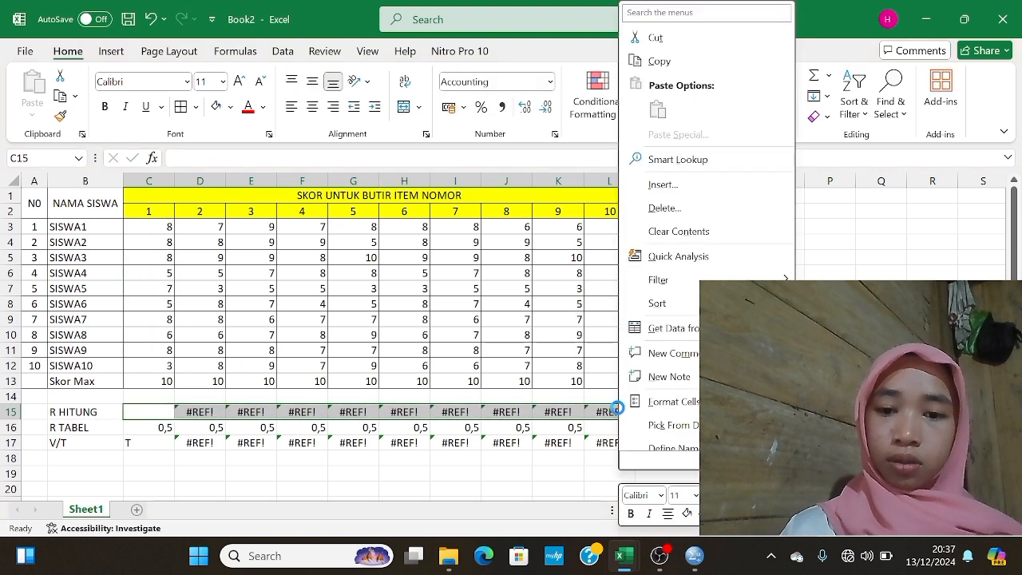
left_click(661, 208)
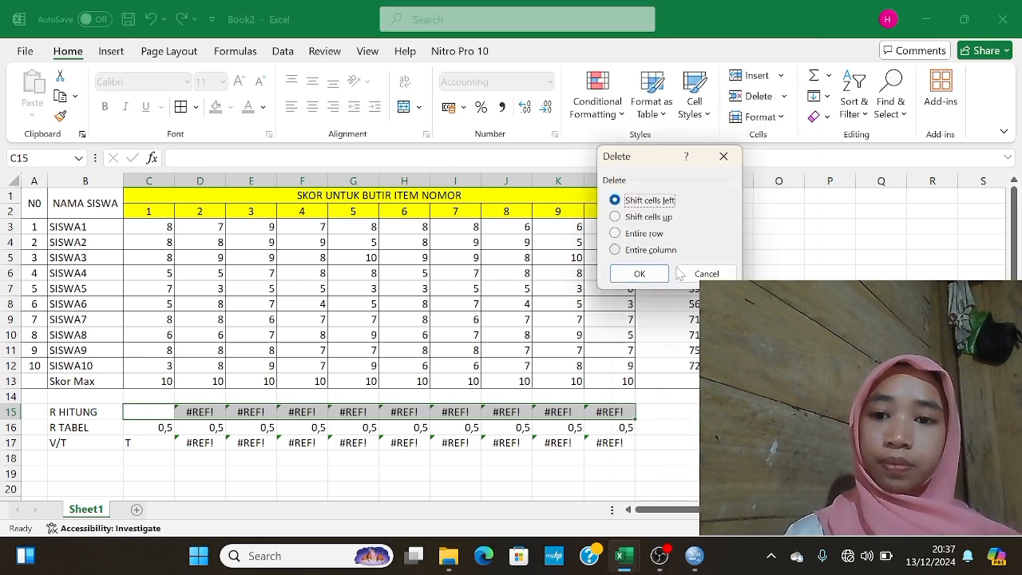
left_click(629, 274)
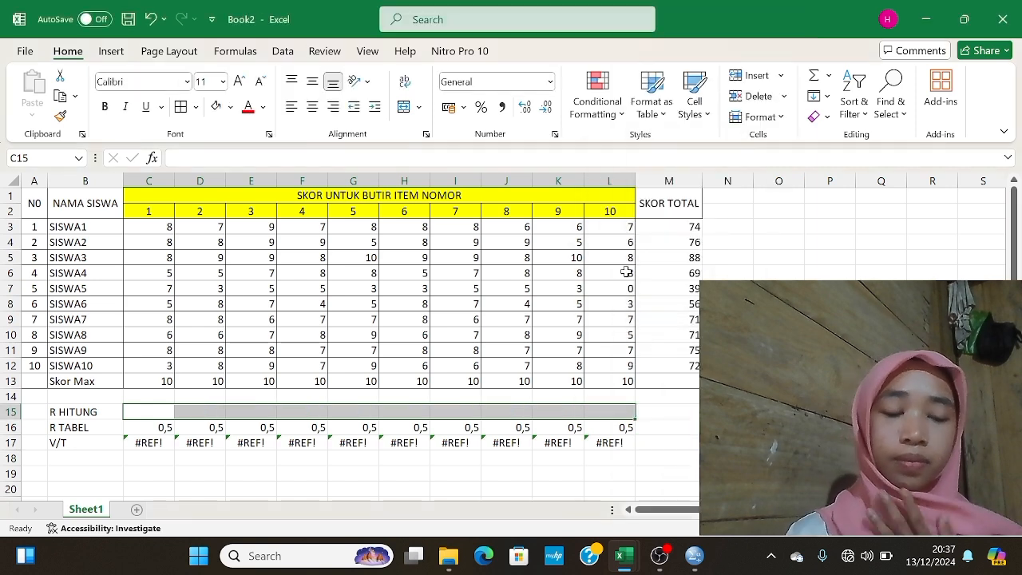
Start a CORREL formula in the R HITUNG cell C15 and open its function arguments
left_click(152, 411)
type("=")
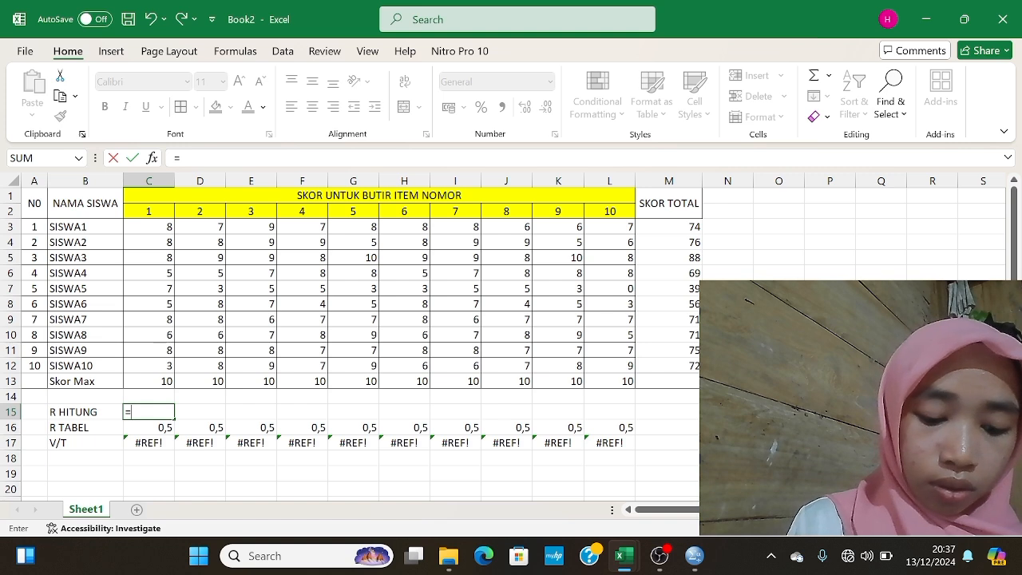
type("C")
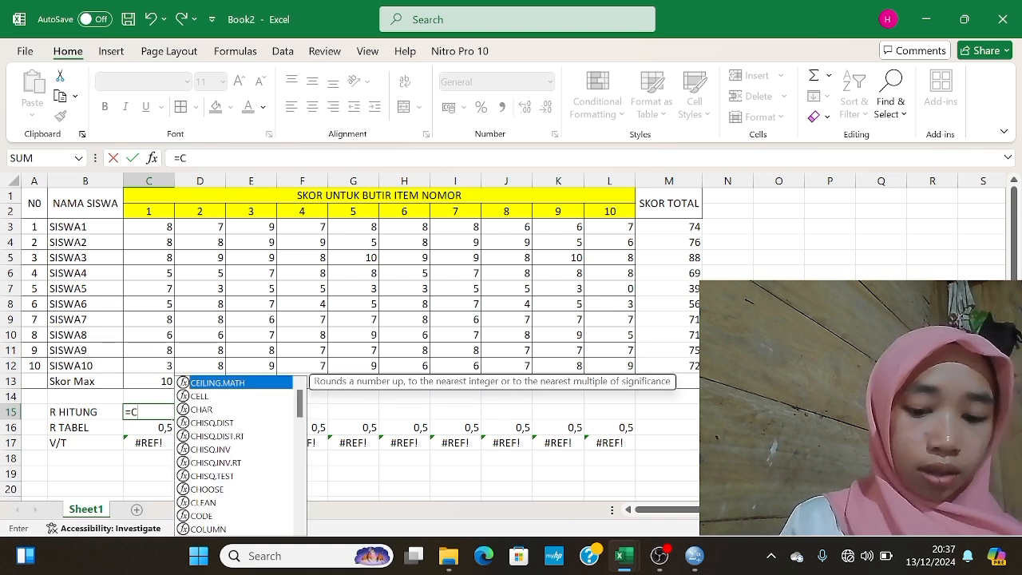
type("ORR")
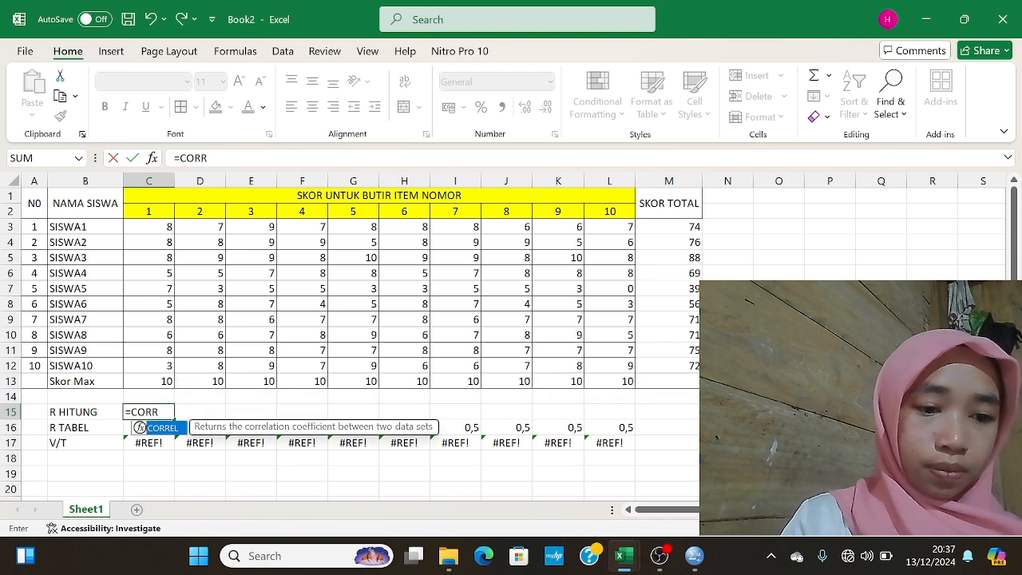
type("W")
key("BackSpace")
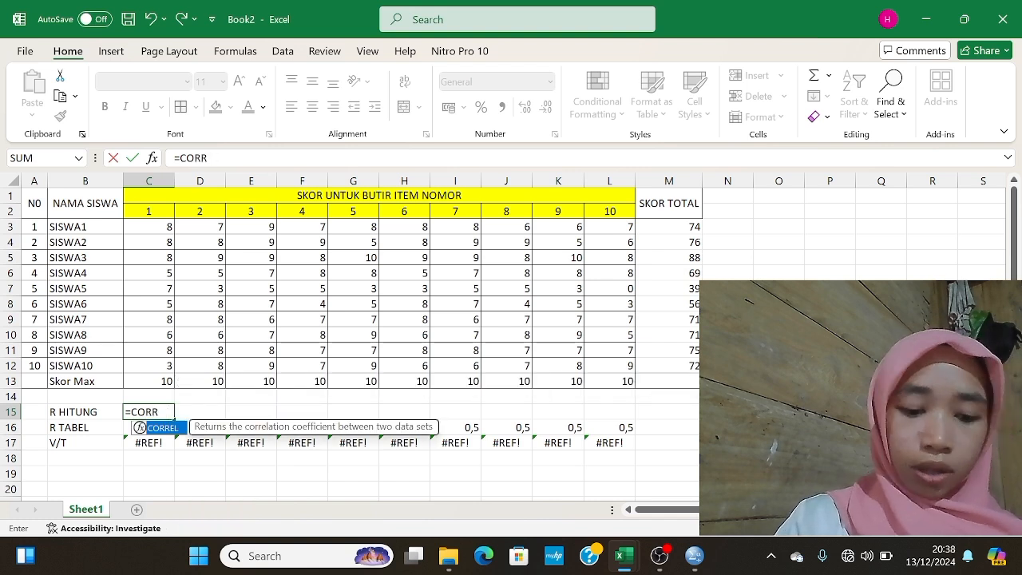
type("EL")
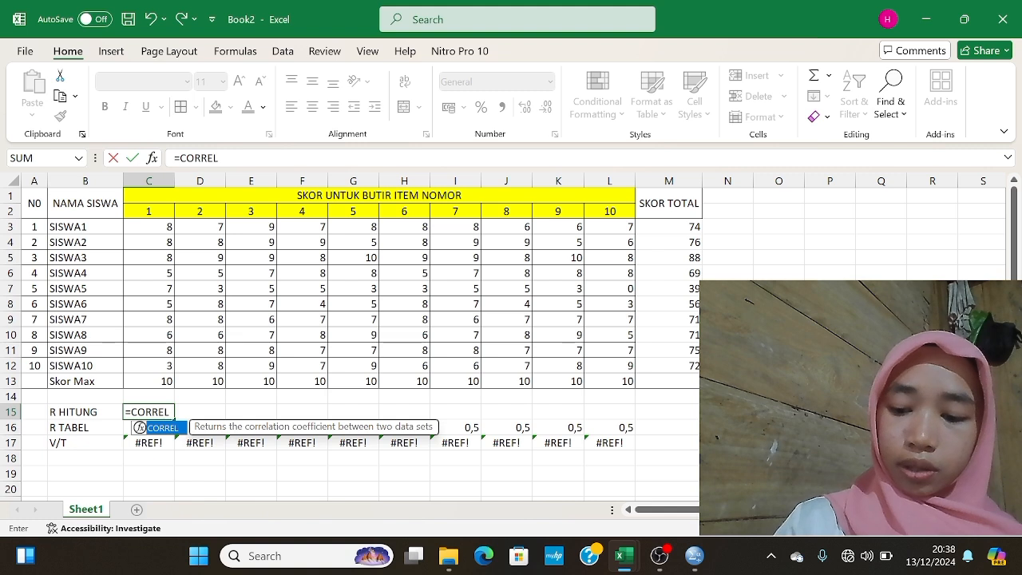
type("(")
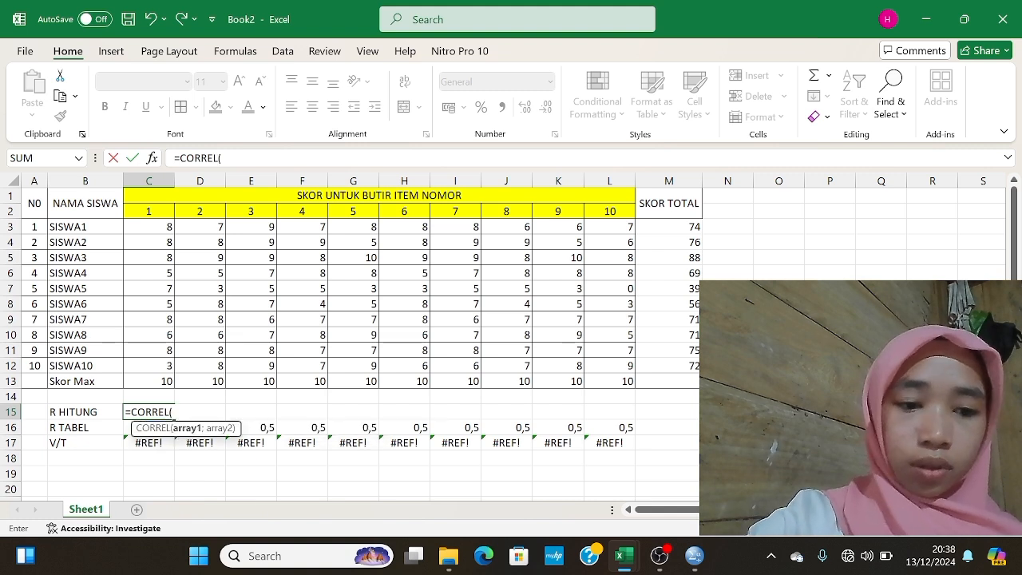
left_click(152, 159)
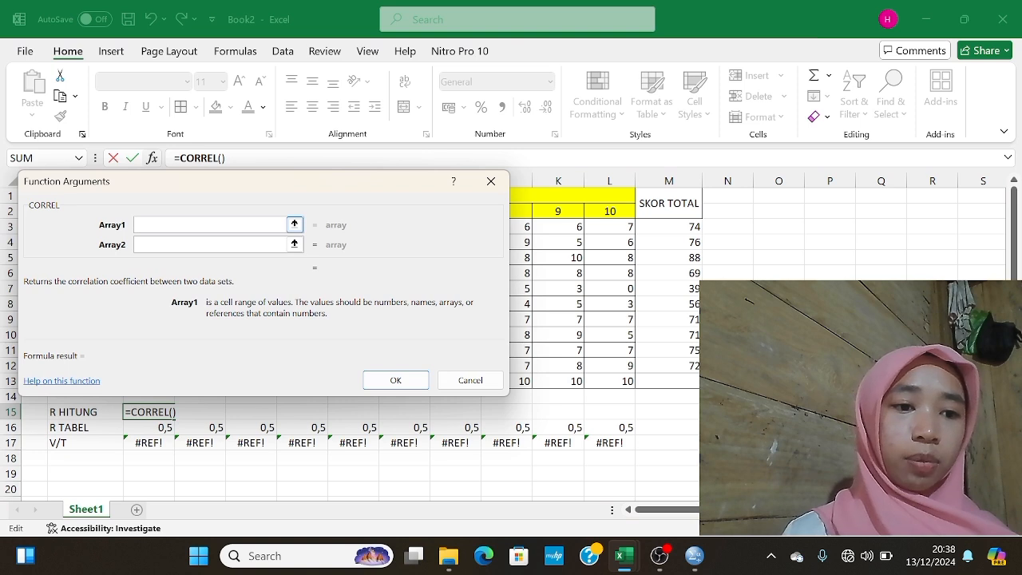
Set Array1 of the CORREL function to the item 1 scores in C3:C12
left_click(294, 224)
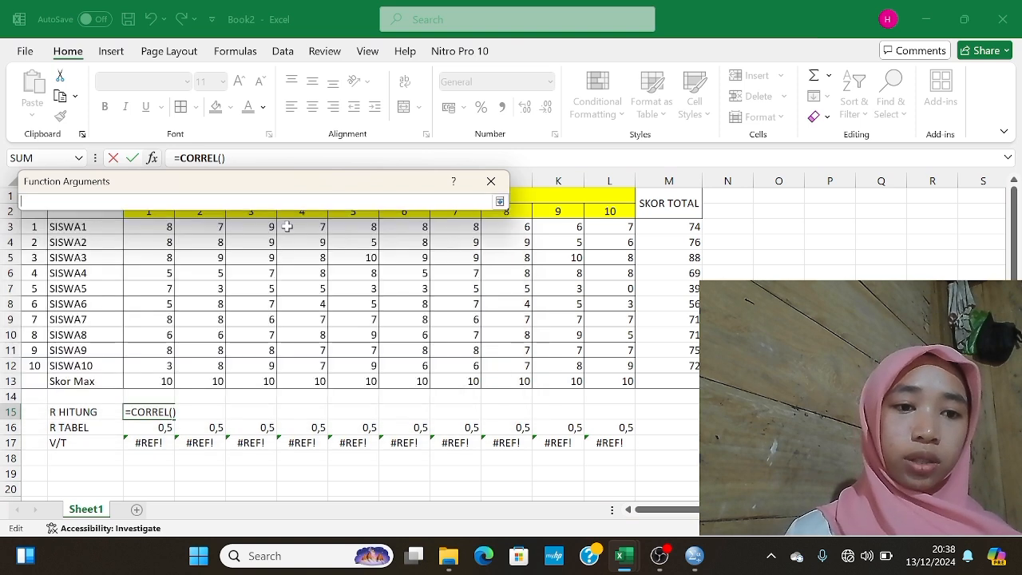
left_click(155, 230)
left_click_drag(155, 230, 151, 363)
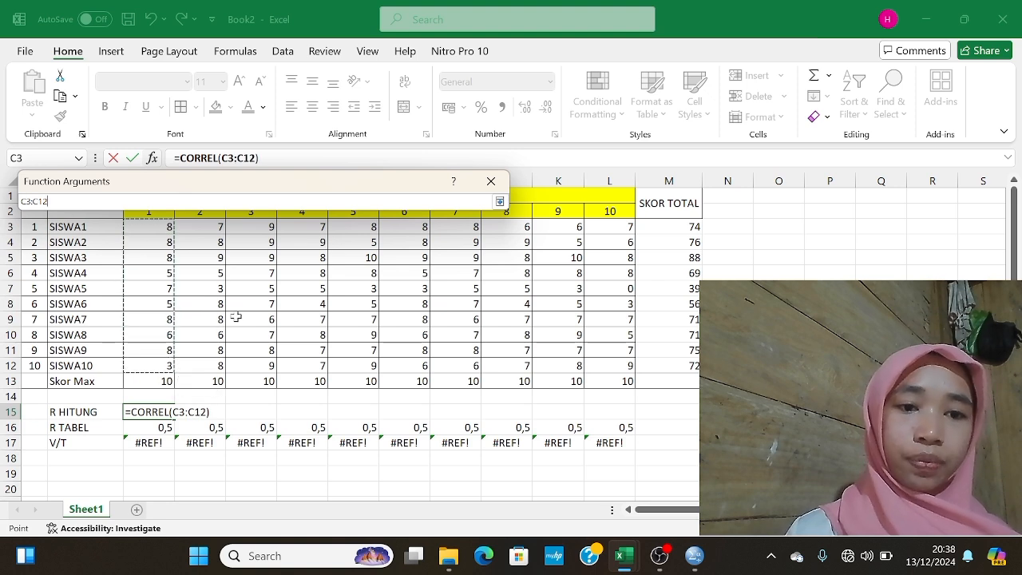
left_click(501, 202)
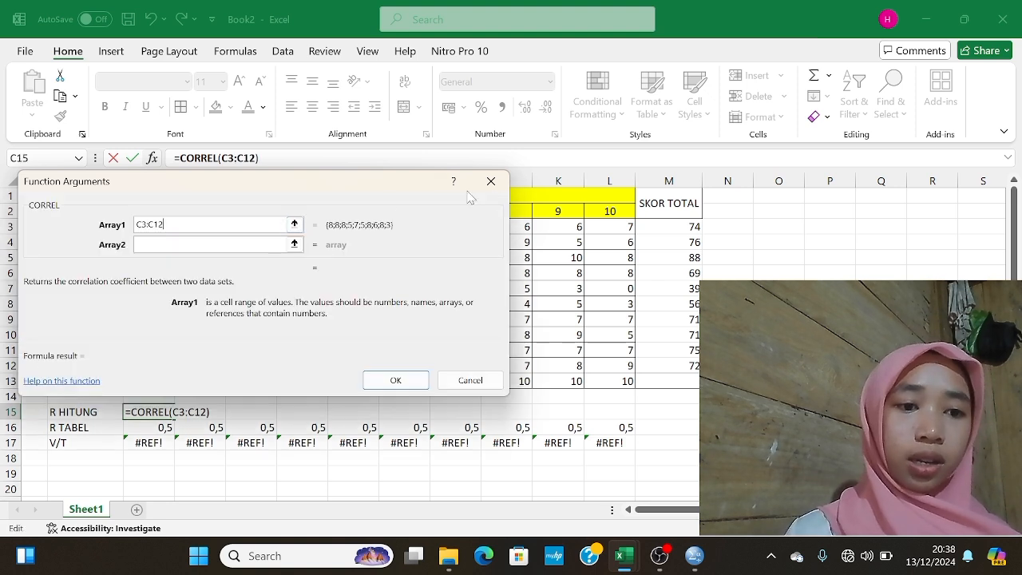
Set Array2 of the CORREL function to the total scores in M3:M12 and complete the formula
left_click(179, 247)
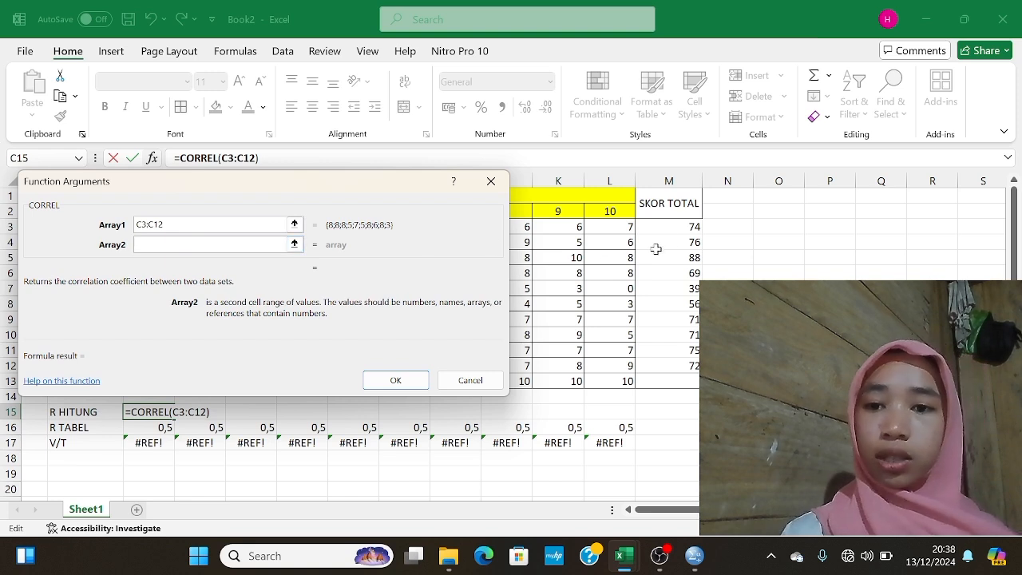
left_click_drag(672, 230, 672, 370)
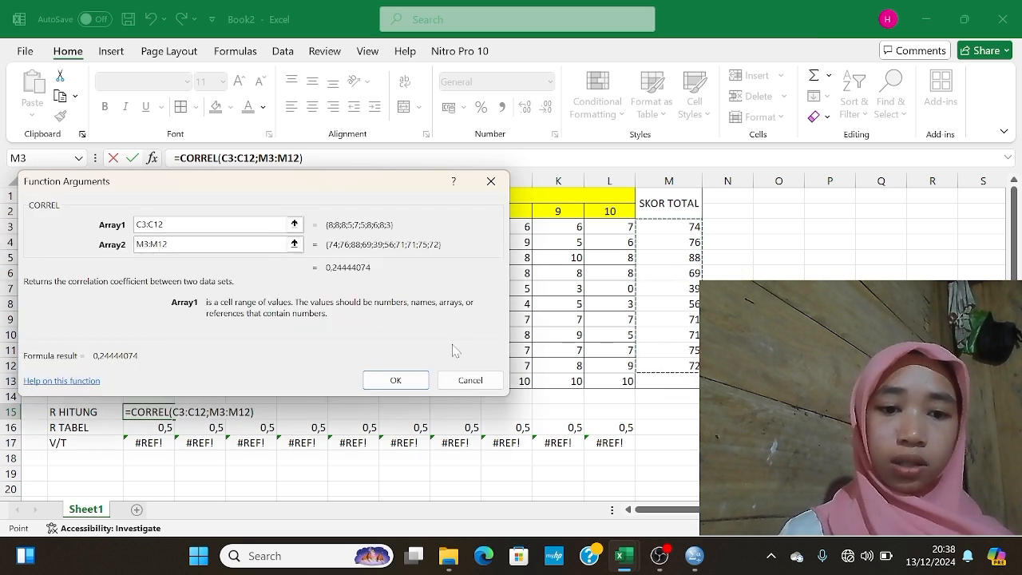
left_click(410, 381)
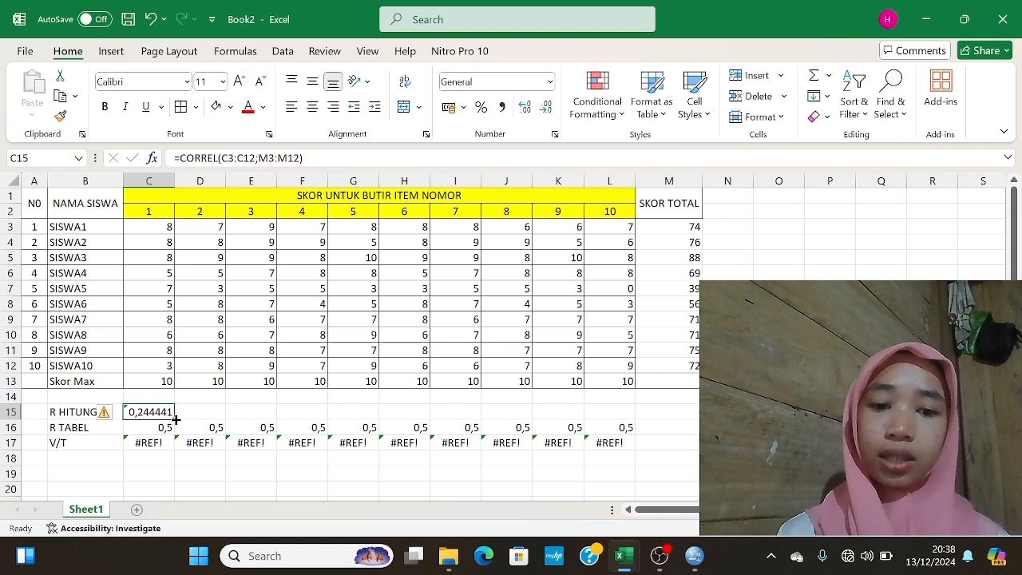
Fill the CORREL formula from C15 across to L15 and apply Comma Style to the R HITUNG values
left_click_drag(175, 419, 623, 424)
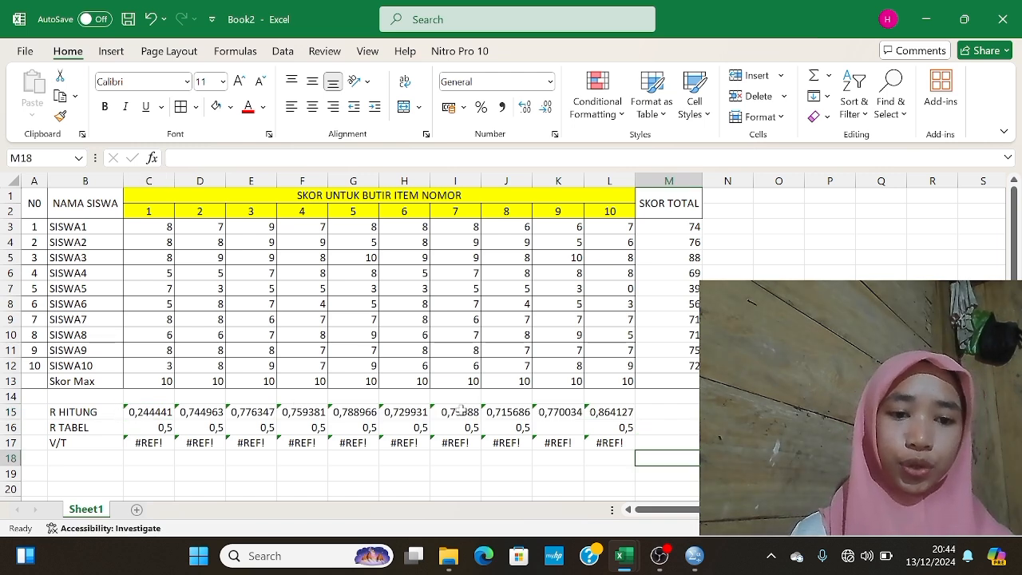
left_click_drag(136, 408, 590, 410)
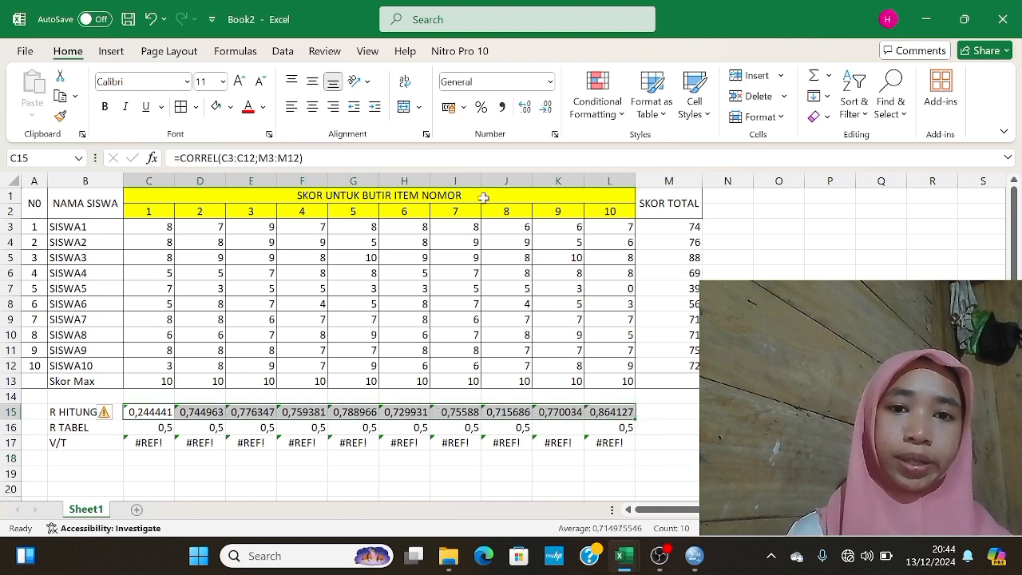
left_click(502, 107)
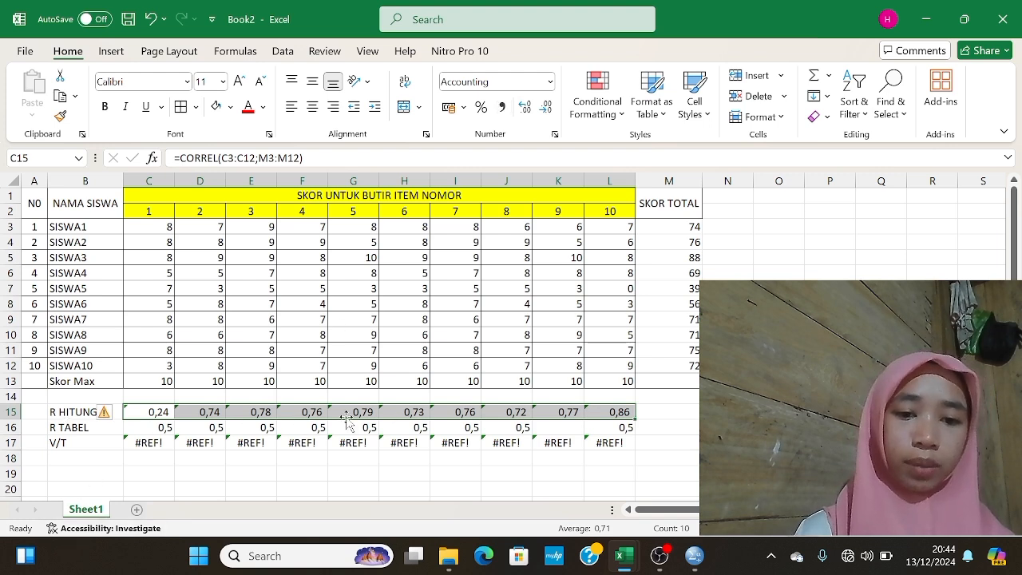
Clear the broken IF formulas from the V/T row, cells C17 to L17
left_click(146, 445)
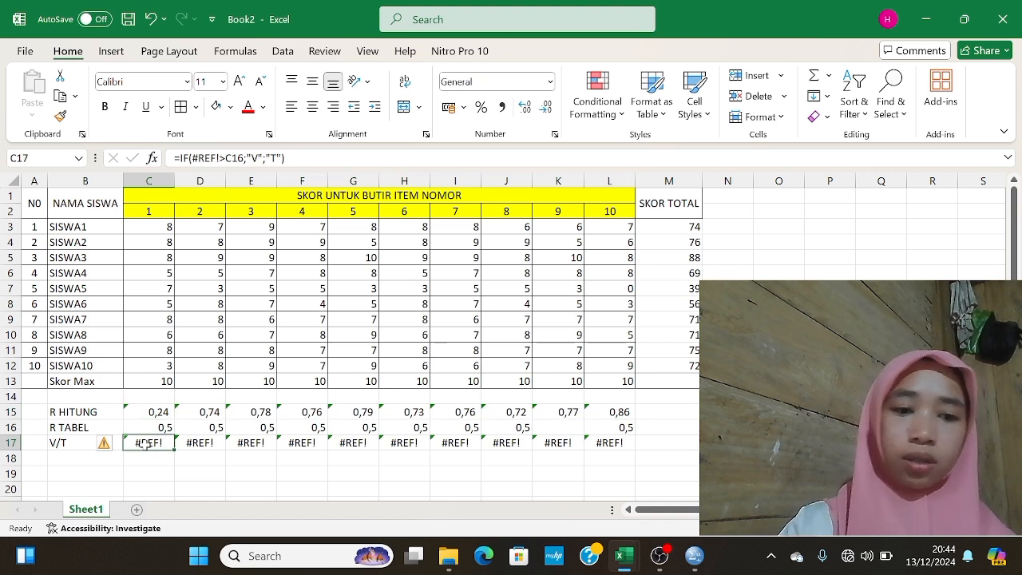
key("BackSpace")
left_click(302, 444)
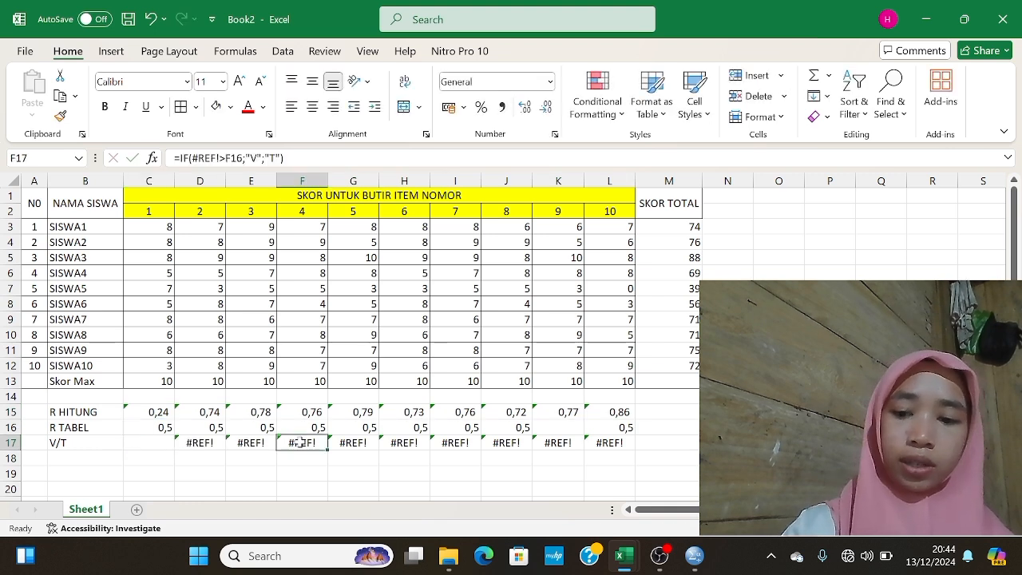
key("BackSpace")
left_click(257, 440)
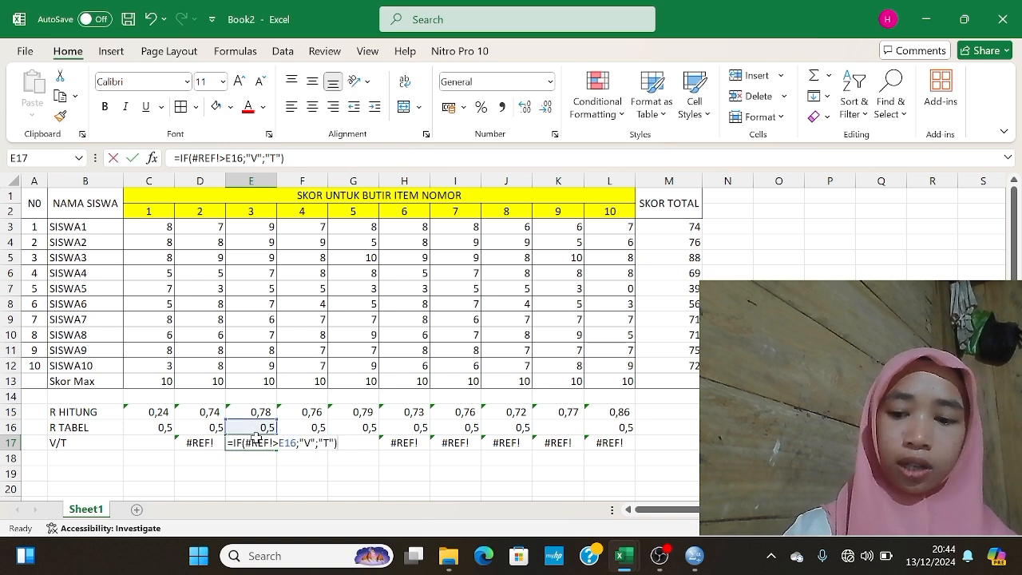
key("BackSpace")
left_click(186, 449)
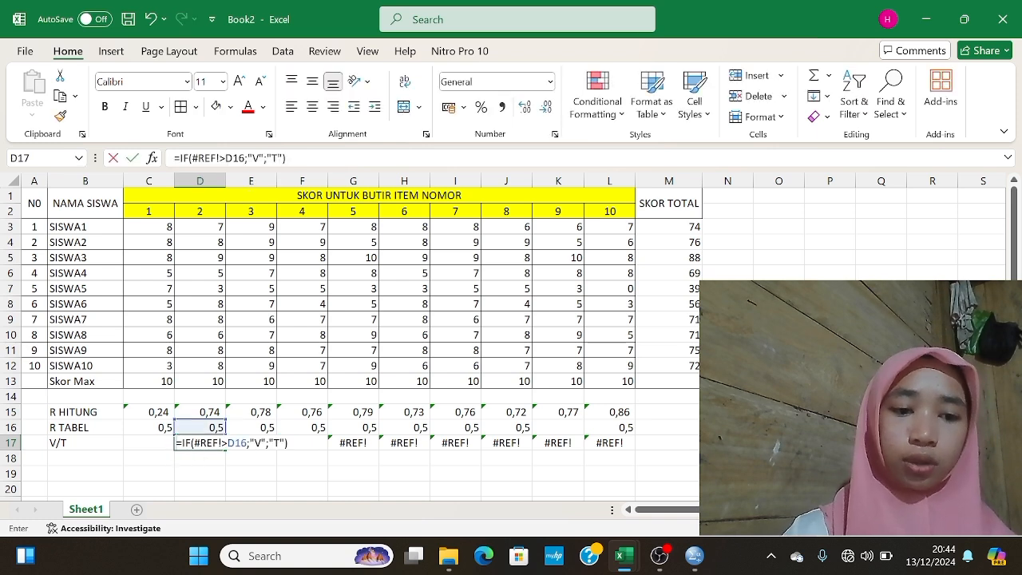
key("BackSpace")
left_click(353, 448)
key("BackSpace")
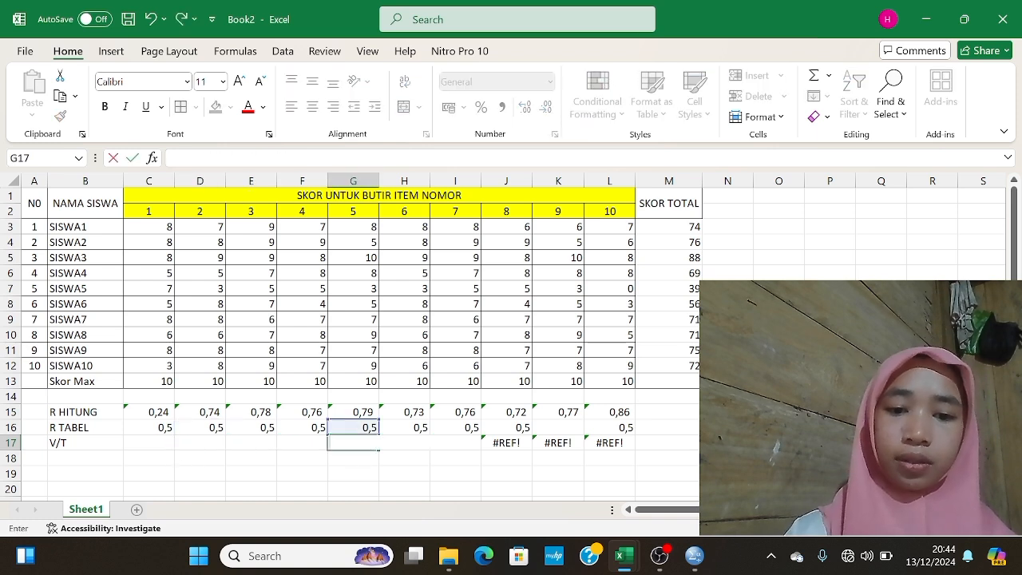
left_click(507, 441)
key("BackSpace")
key("Up")
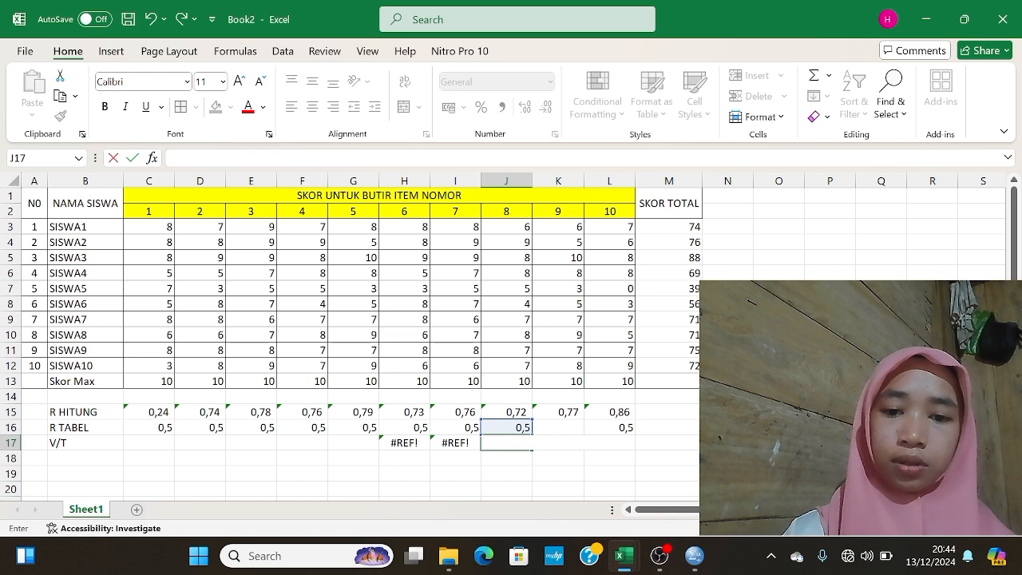
left_click(461, 441)
key("BackSpace")
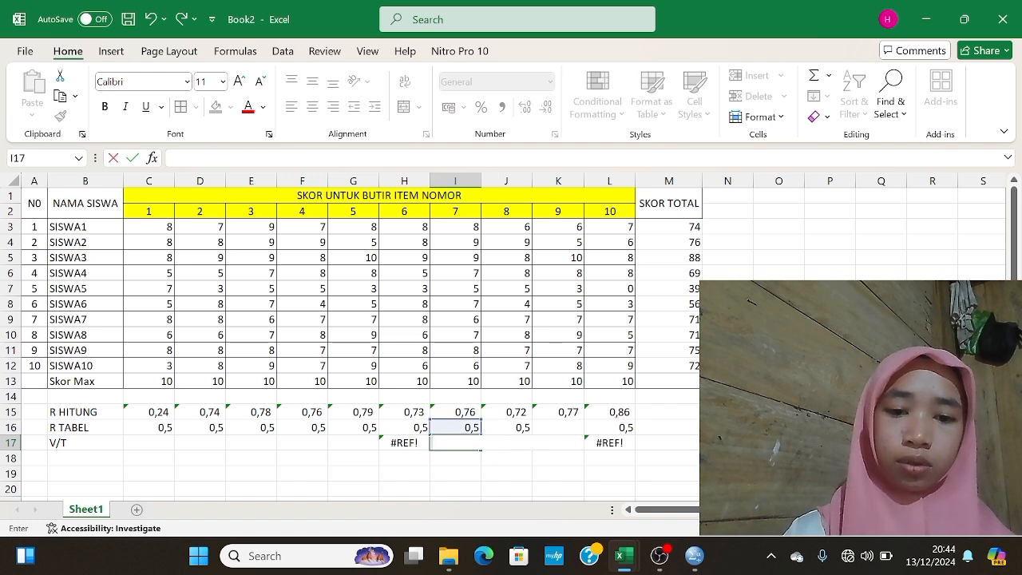
left_click(415, 444)
type("\\")
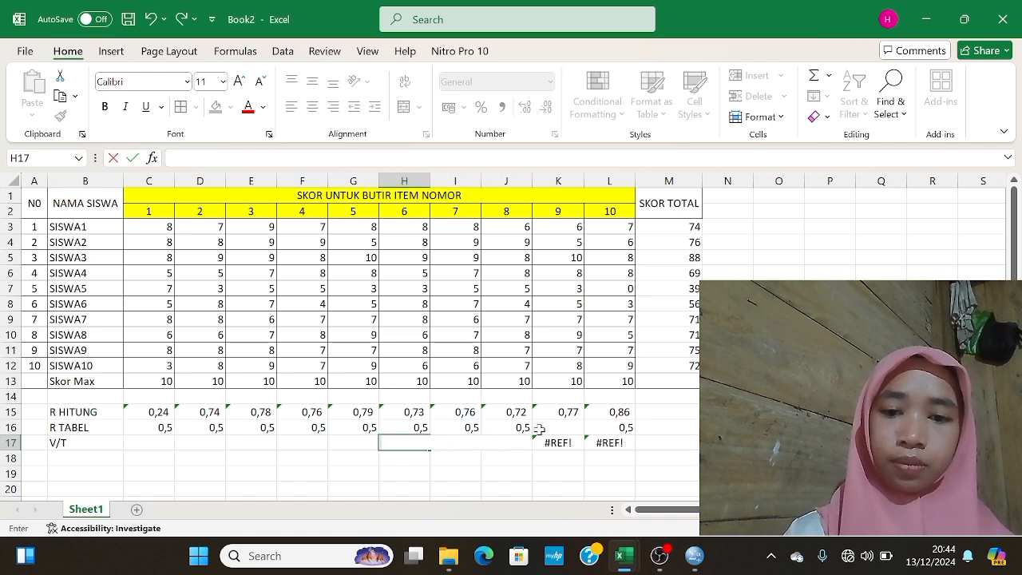
left_click(557, 441)
key("BackSpace")
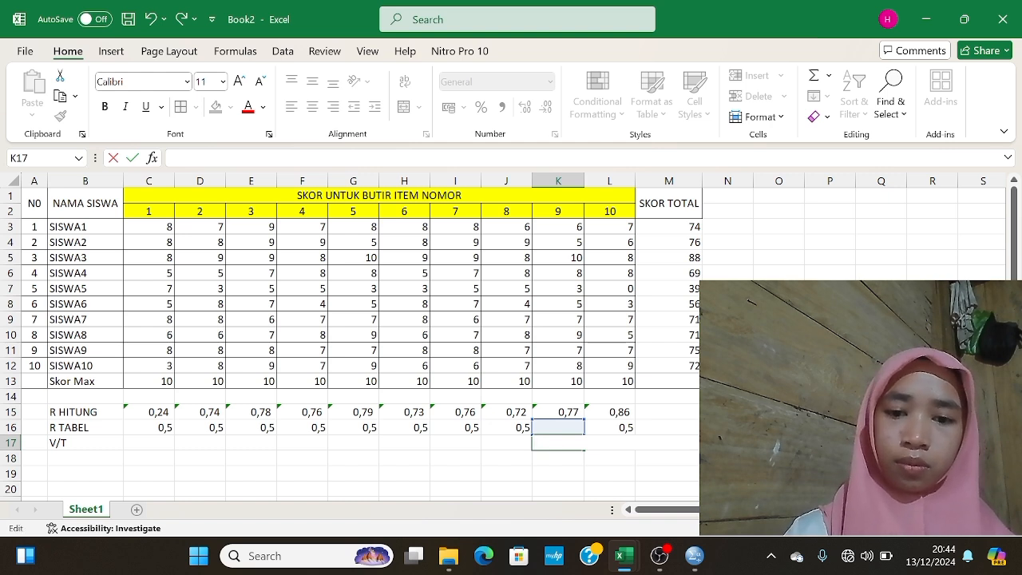
key("ctrl+z")
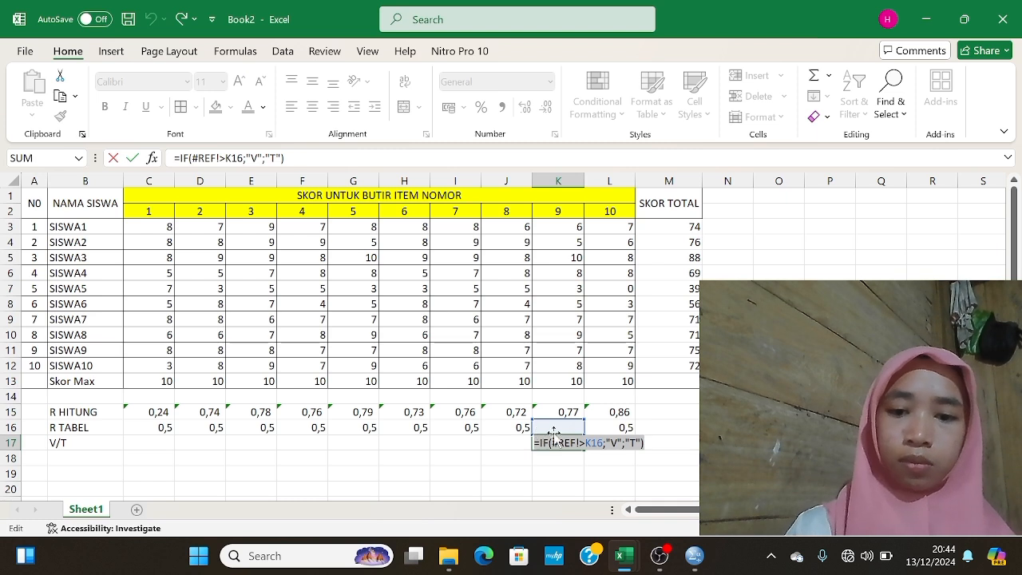
key("BackSpace")
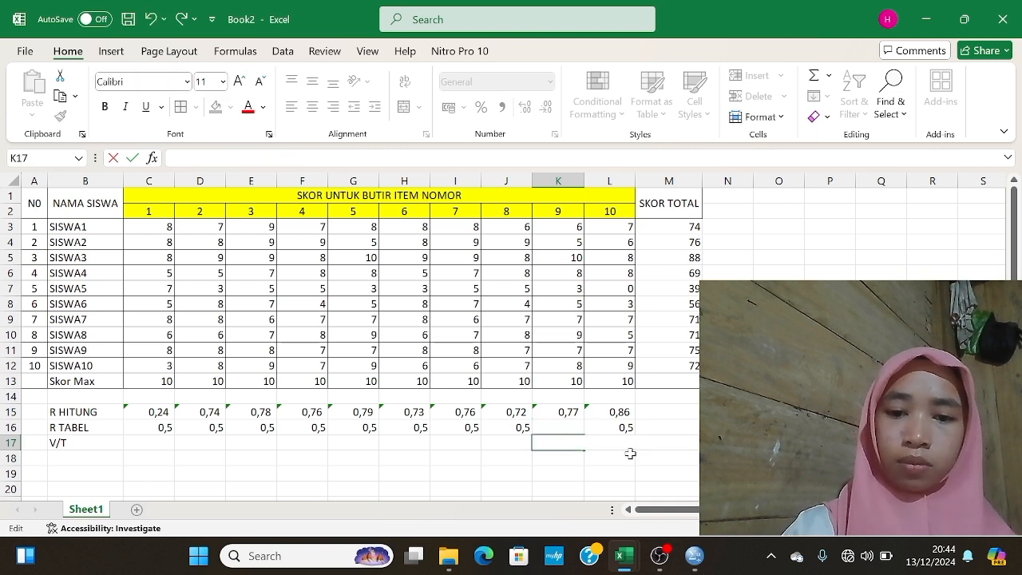
left_click(505, 446)
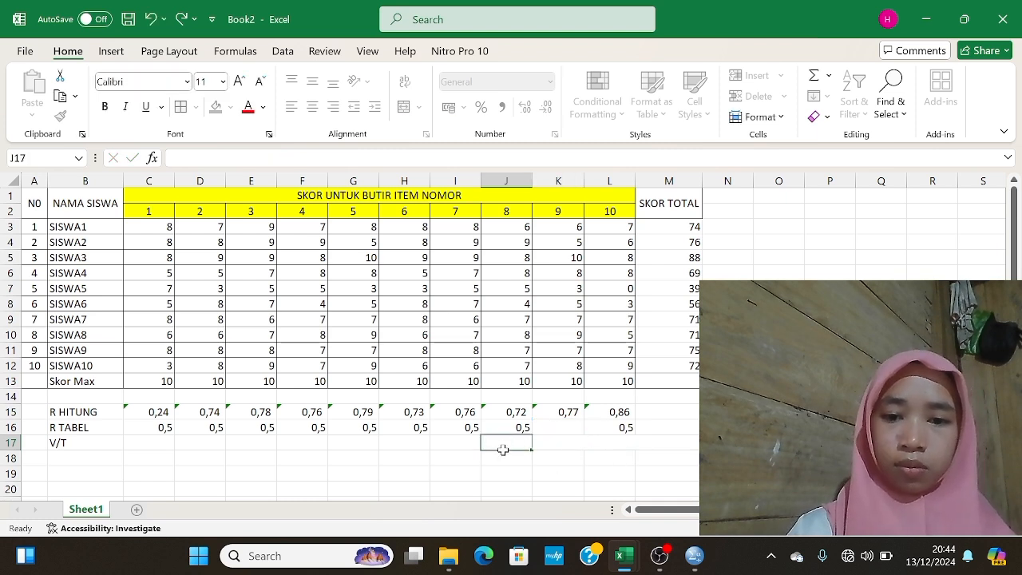
left_click(624, 444)
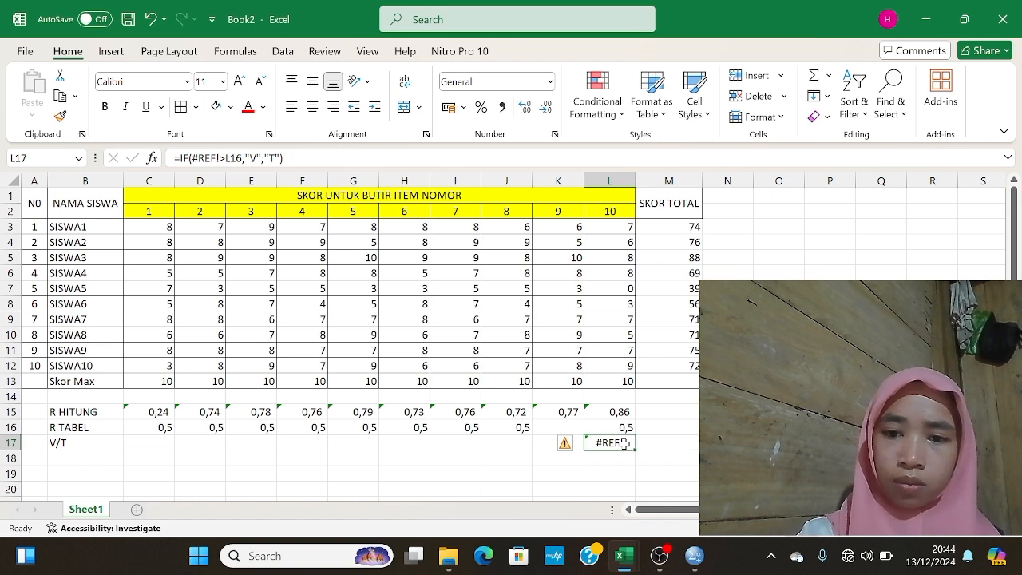
key("BackSpace")
Enter 0,5 as the missing R TABEL value for item 9 in K16
left_click(582, 428)
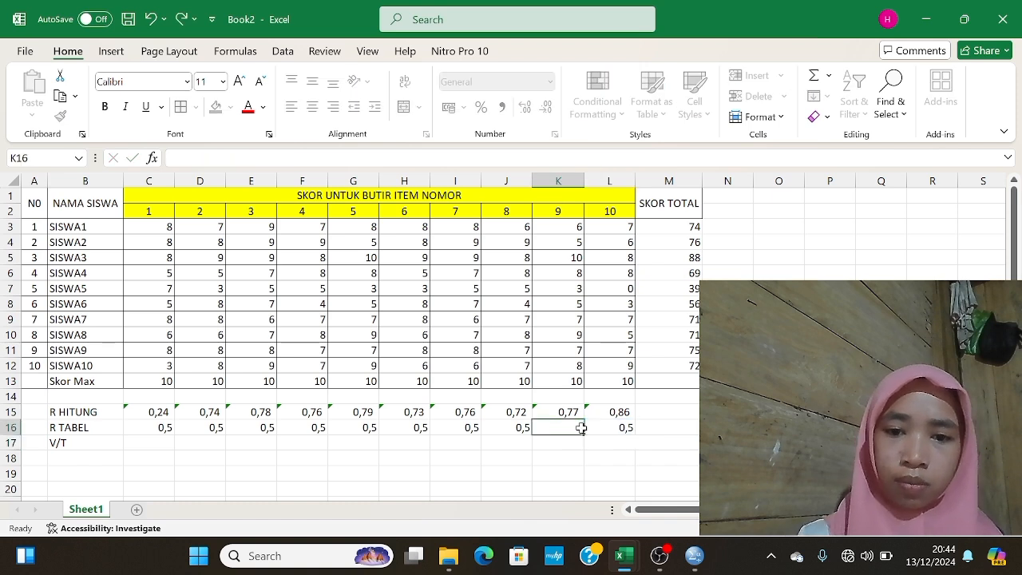
type("0")
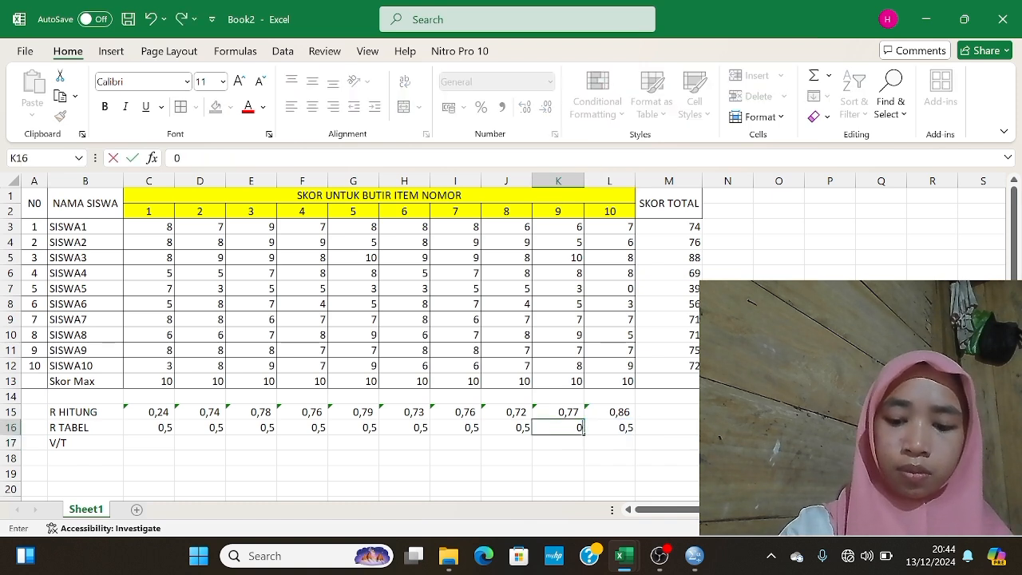
type(",5")
Start an IF formula in the V/T cell C17 and set its logical test to C15>C16
left_click(153, 448)
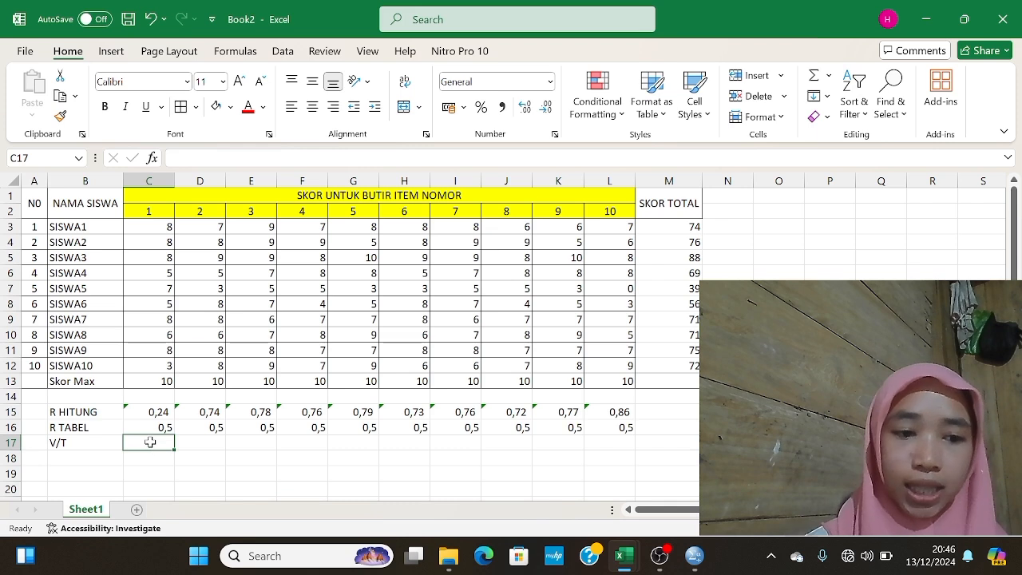
type("=IF")
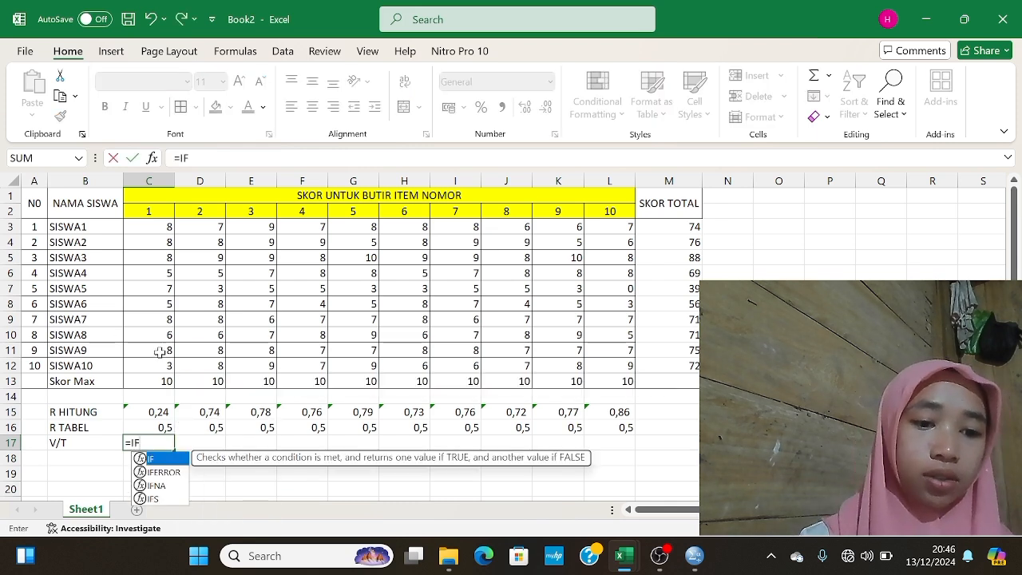
type("(")
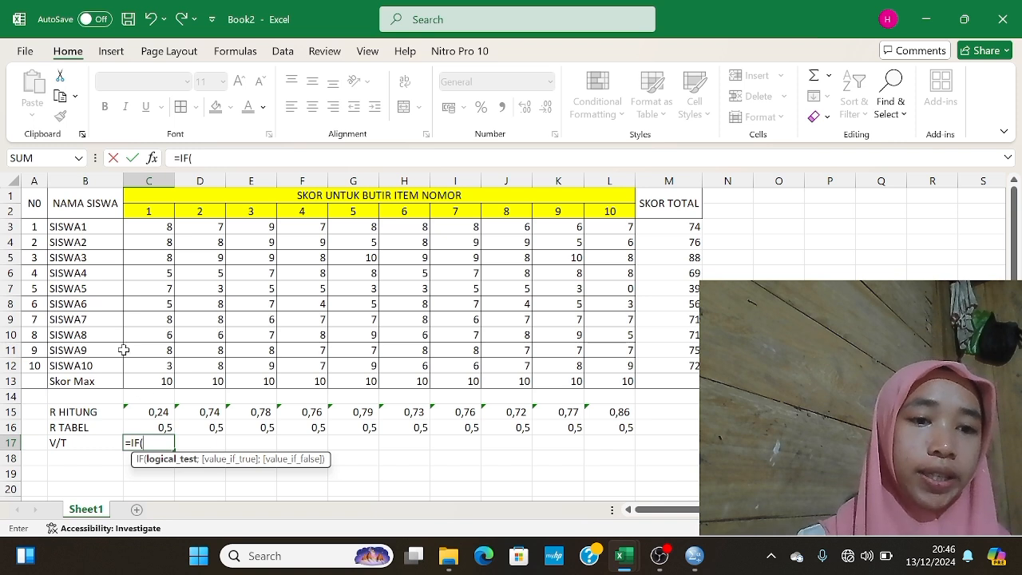
left_click(151, 158)
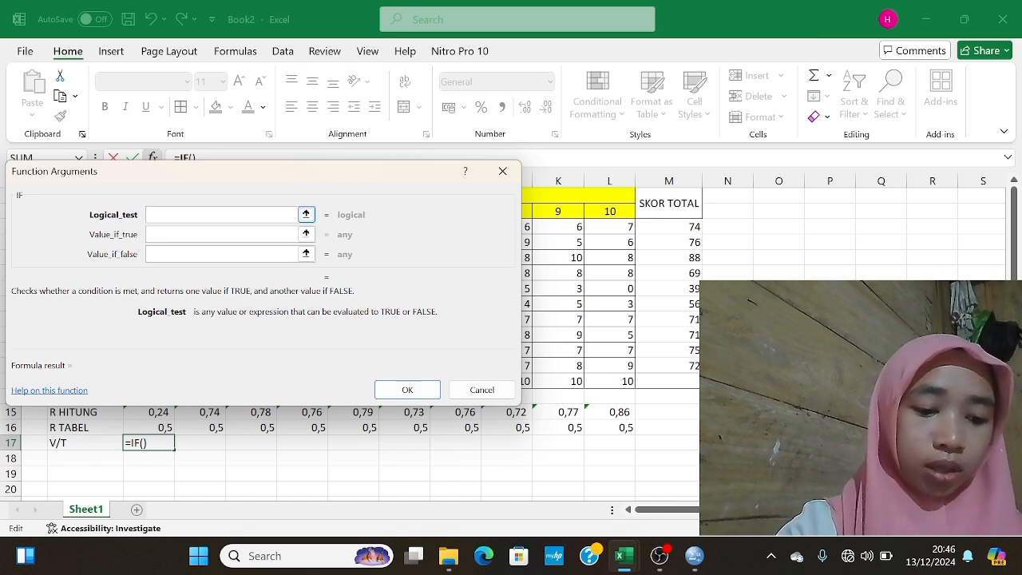
type("C")
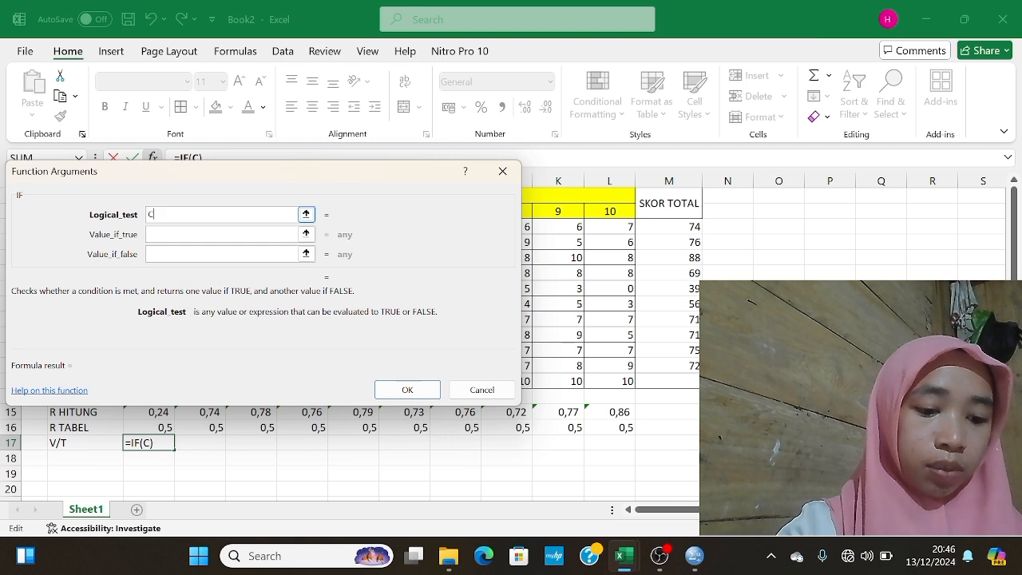
type("15")
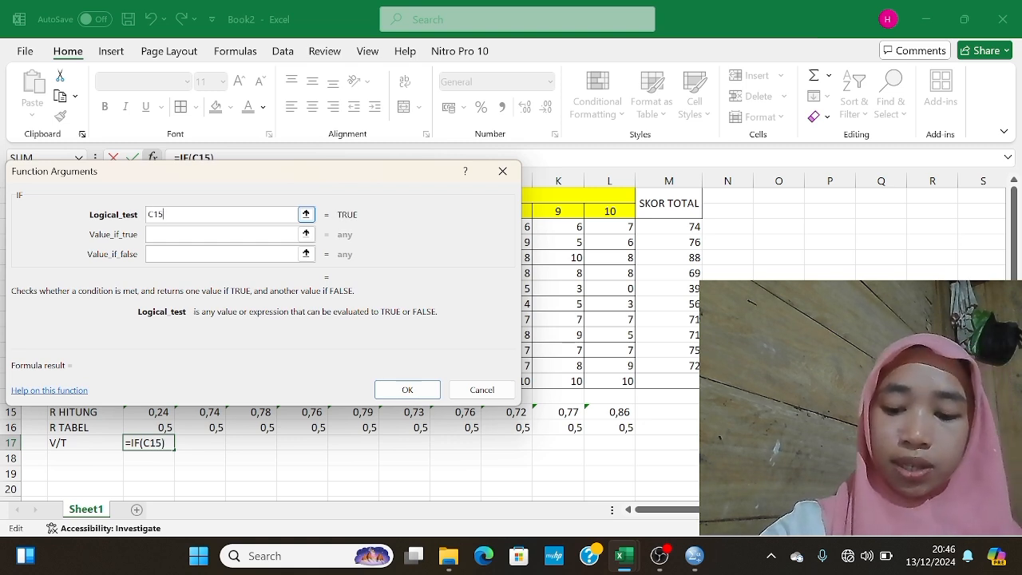
type(">C16")
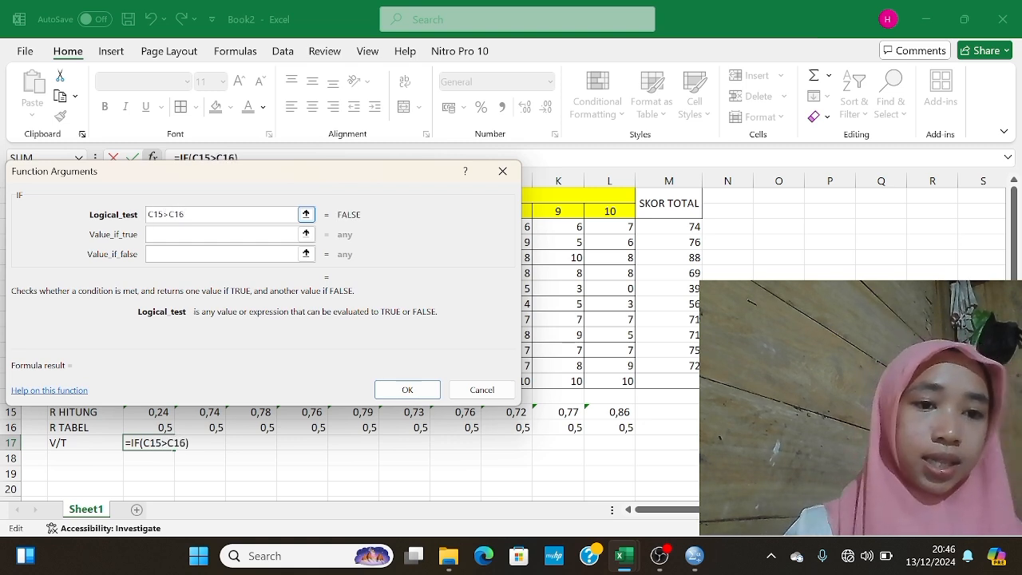
Set the IF function to return V when true and T when false, and complete the formula
key("Tab")
left_click(208, 235)
type("V")
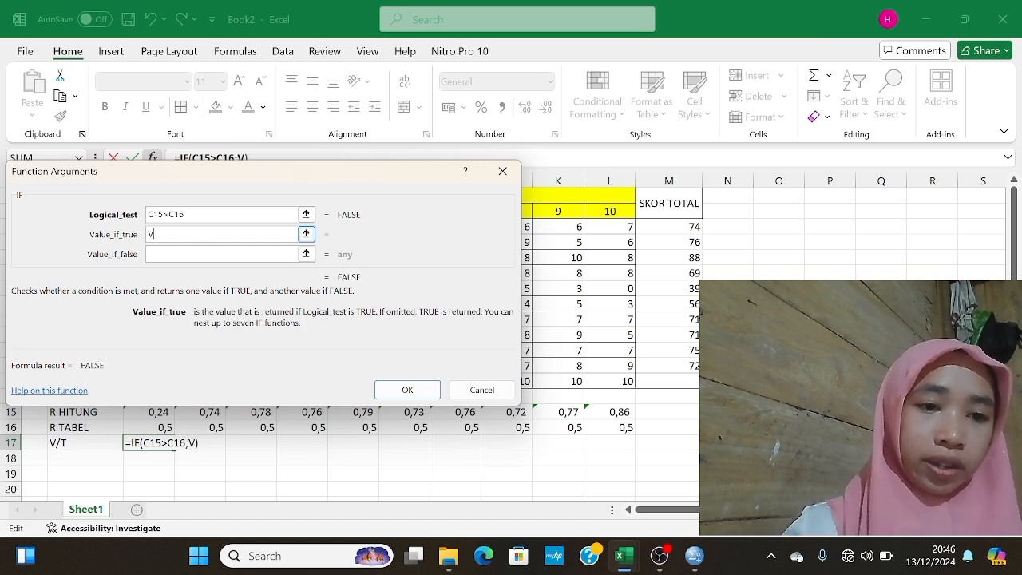
key("Tab")
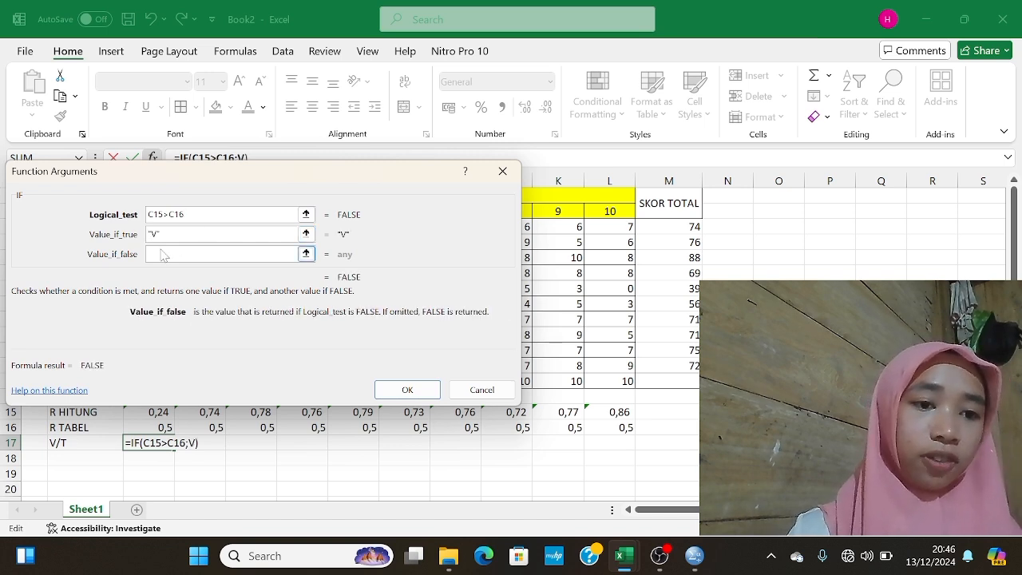
type("T")
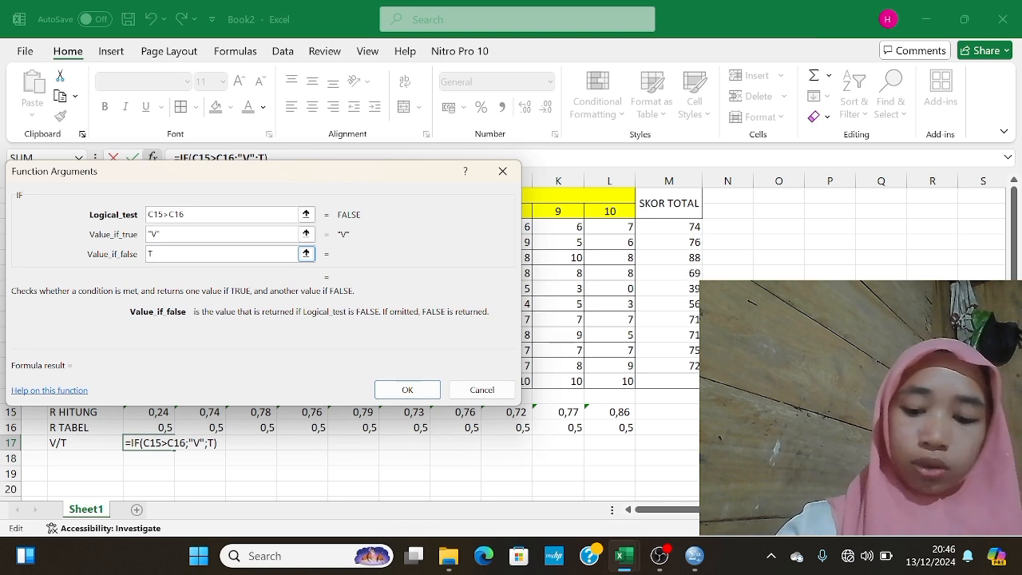
left_click(407, 389)
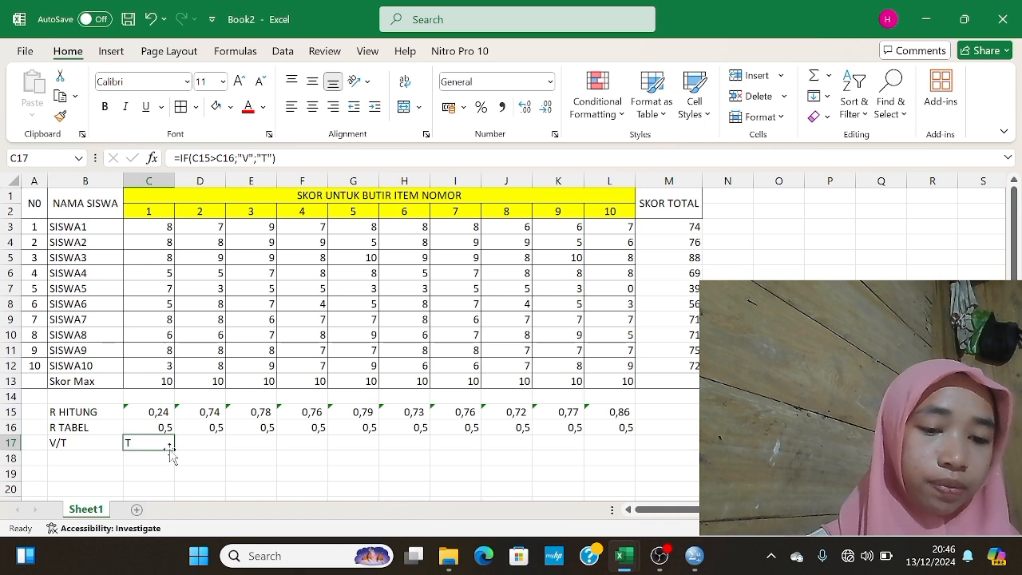
Fill the IF formula from C17 across the V/T row to L17 and check the copied formula in D17
left_click_drag(174, 448, 631, 432)
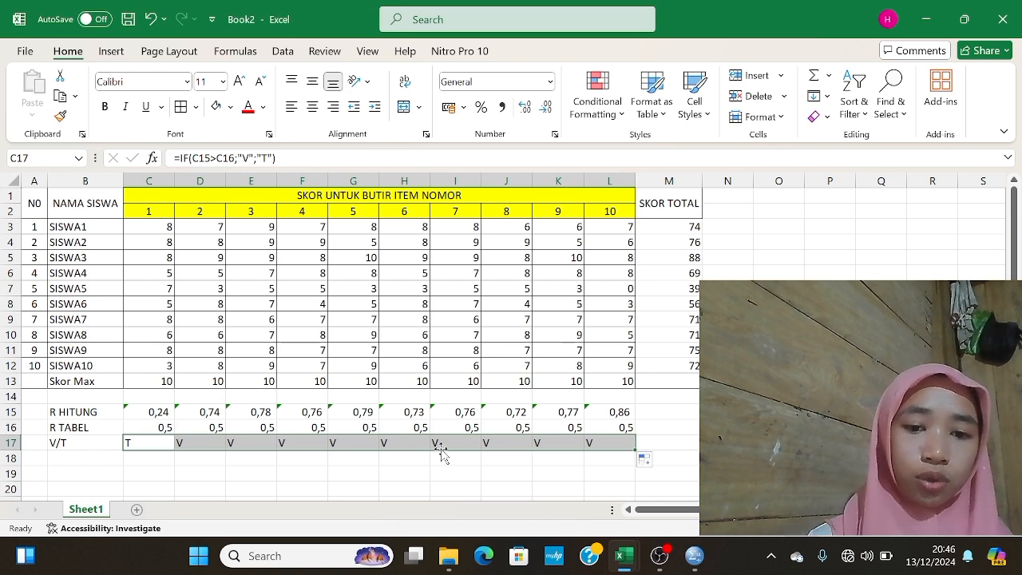
left_click(417, 473)
left_click(191, 446)
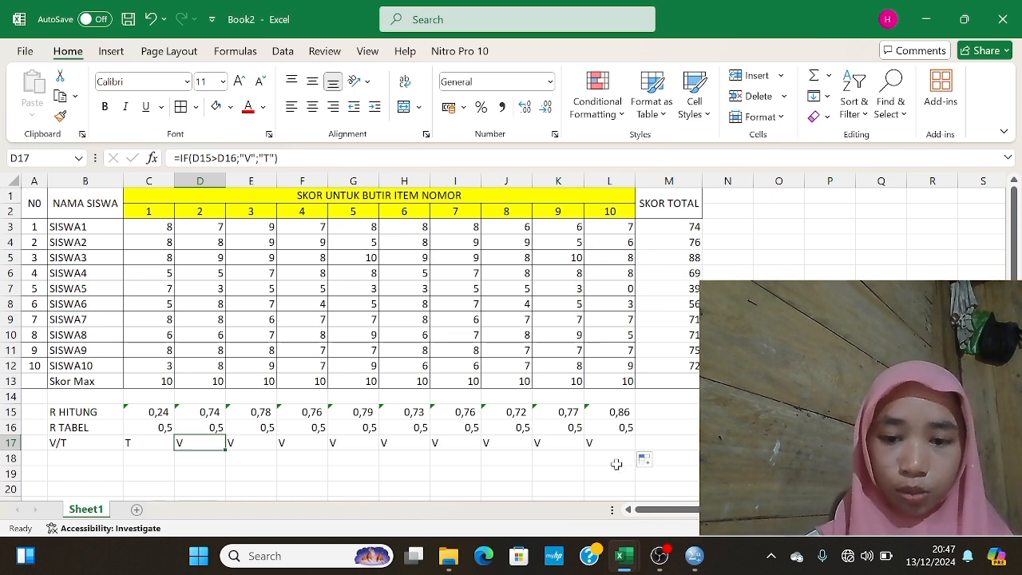
Switch to the SPSS2 workbook and review the sorted student scores on Sheet2
mouse_move(624, 559)
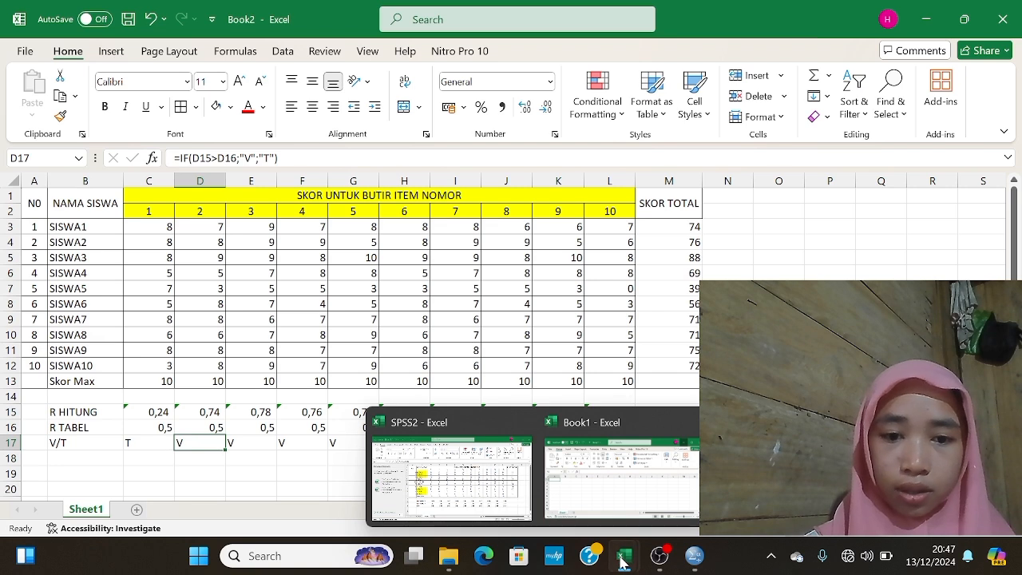
left_click(466, 490)
left_click_drag(297, 366, 685, 352)
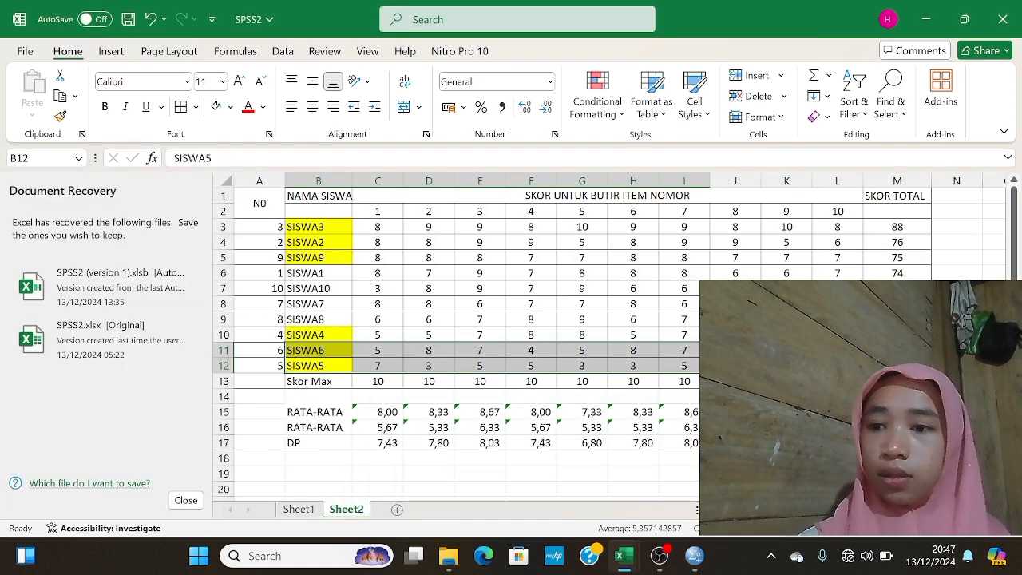
scroll(611, 344, "down", 1)
scroll(612, 344, "up", 1)
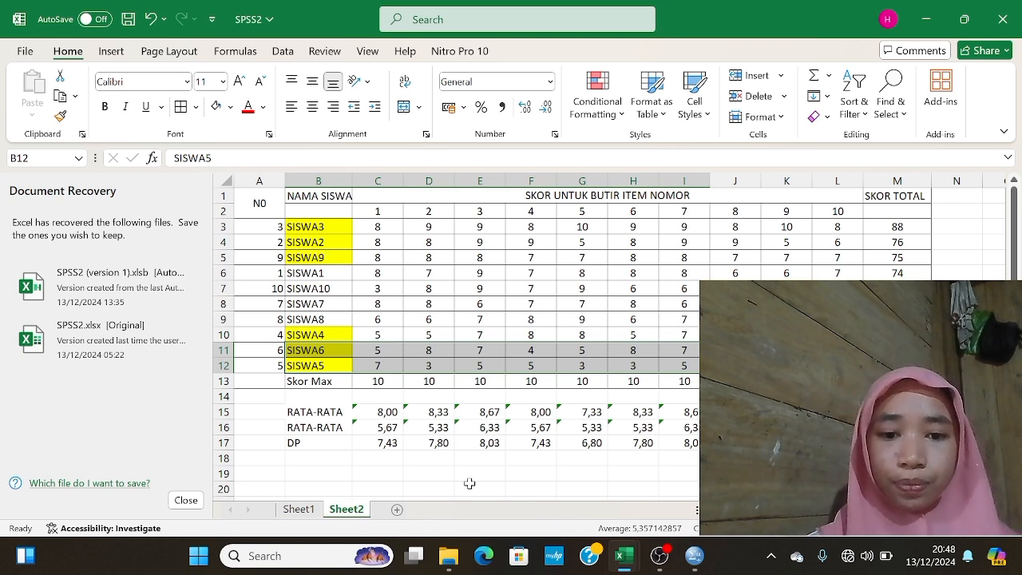
Delete the existing RATA-RATA and DP result cells C15:L17, shifting cells left
left_click(372, 412)
left_click_drag(404, 420, 618, 394)
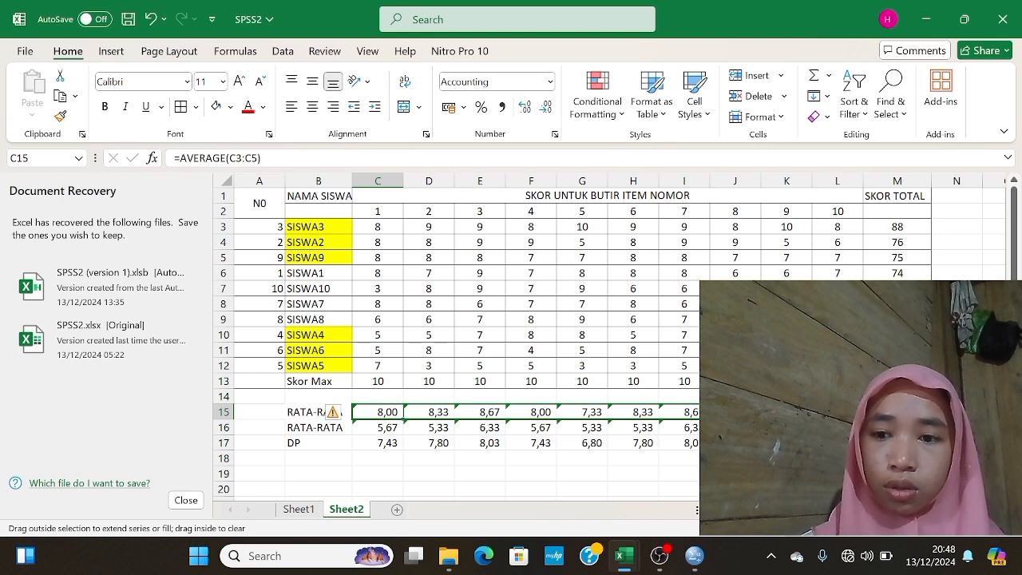
left_click_drag(838, 414, 840, 413)
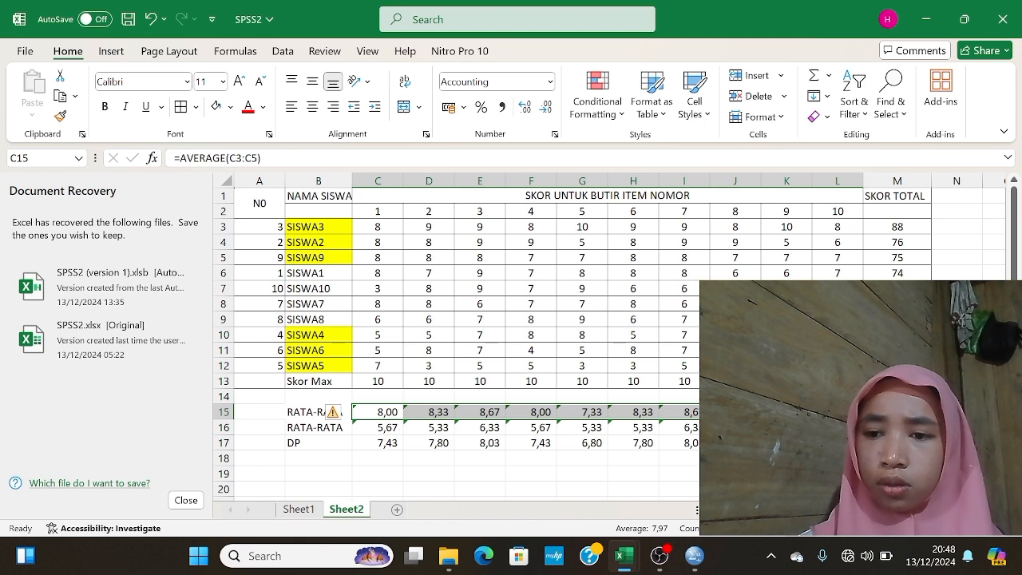
right_click(838, 427)
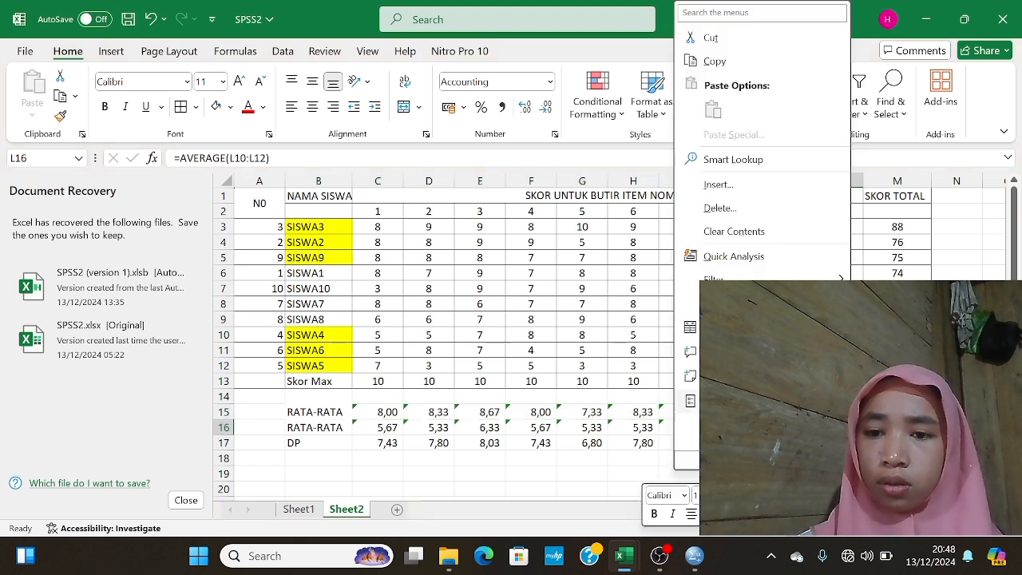
left_click_drag(381, 414, 843, 442)
right_click(844, 443)
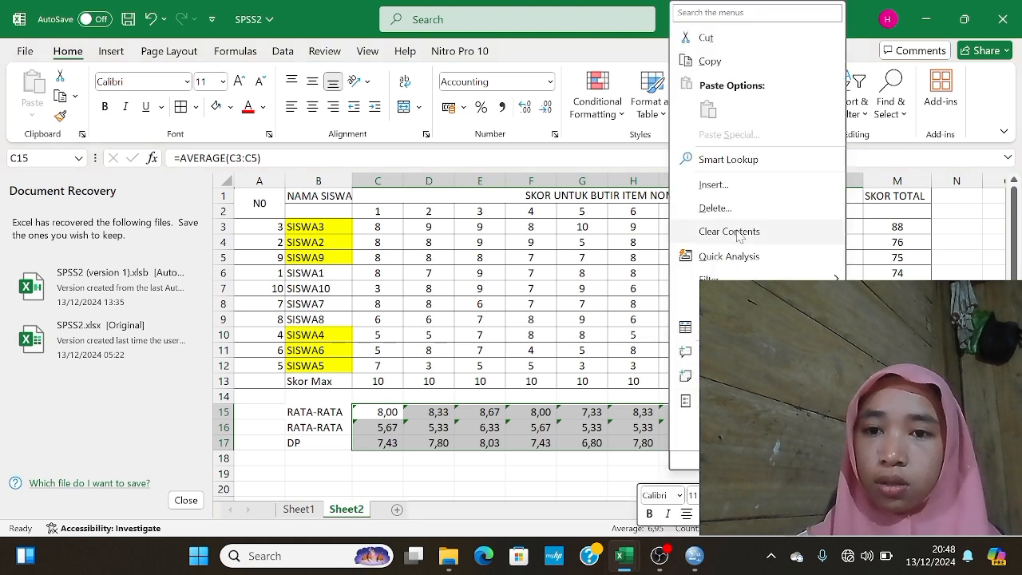
left_click(717, 207)
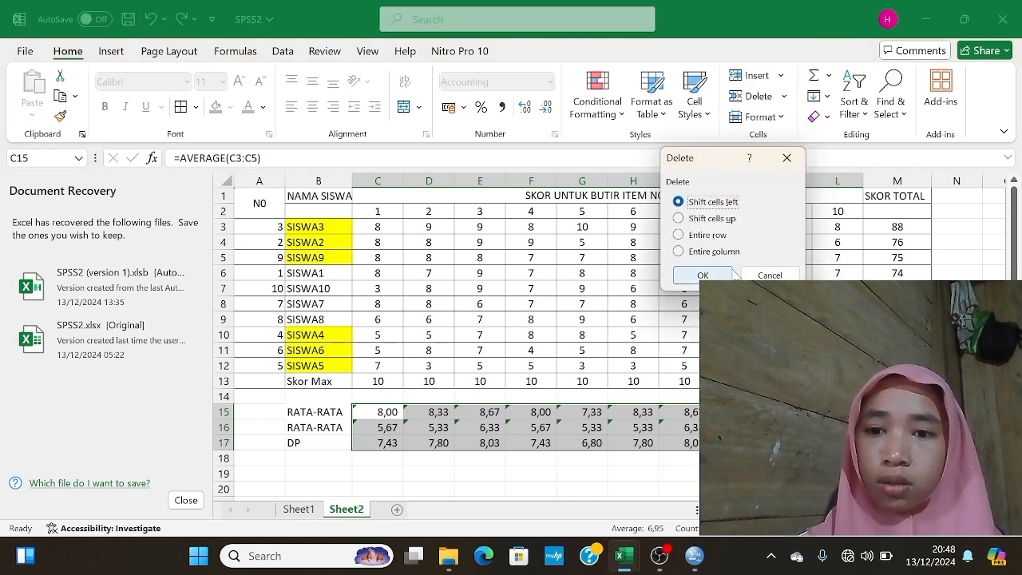
left_click(717, 275)
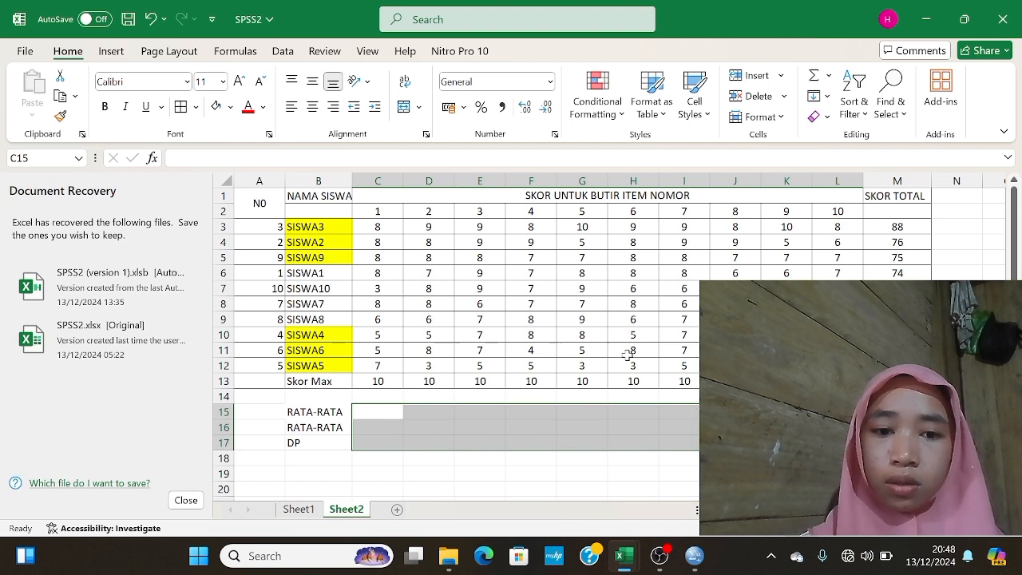
Enter =AVERAGE(C3:C5) in the first RATA-RATA cell C15 and fill the formula across to L15
left_click(384, 414)
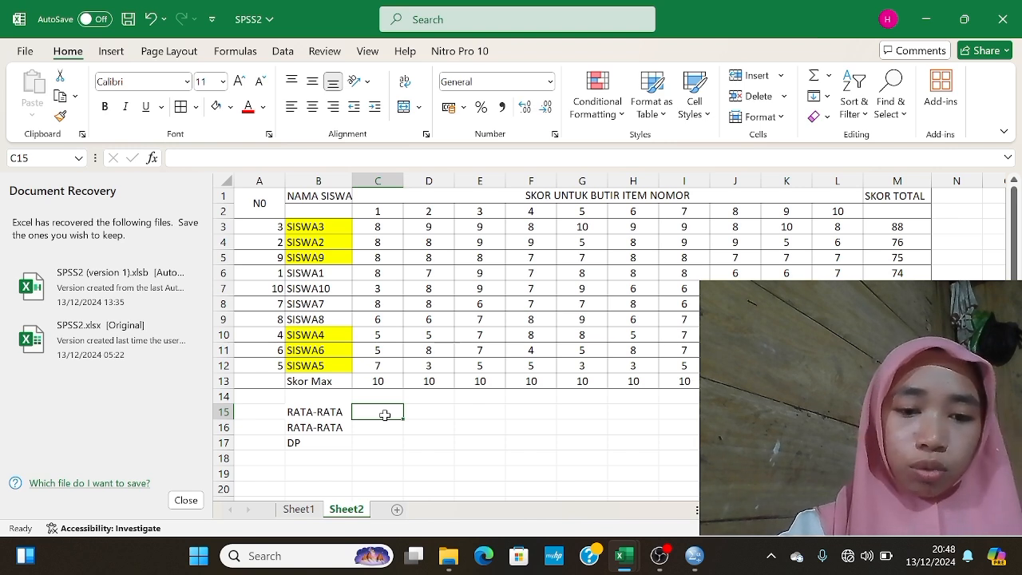
type("=")
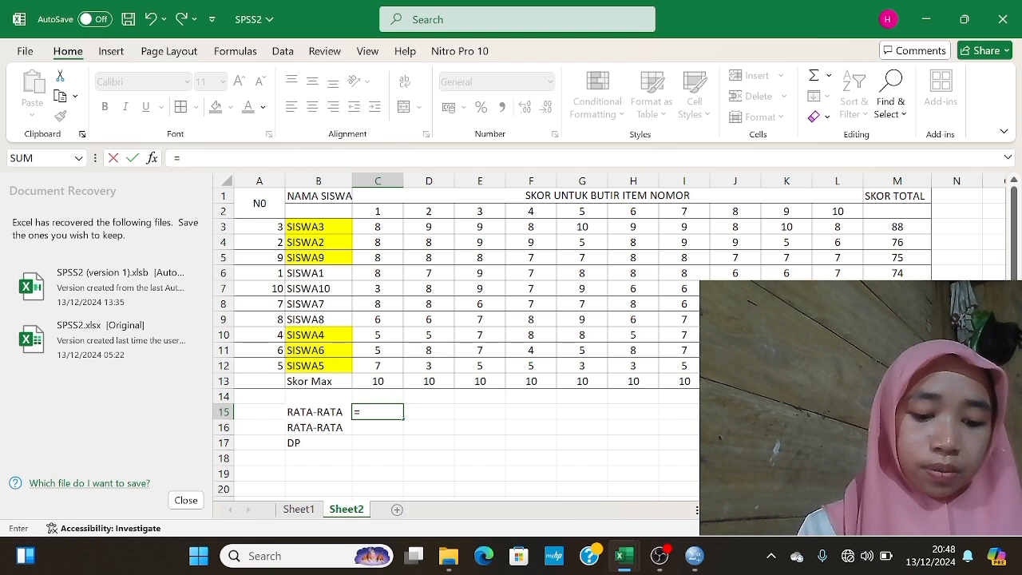
type("A")
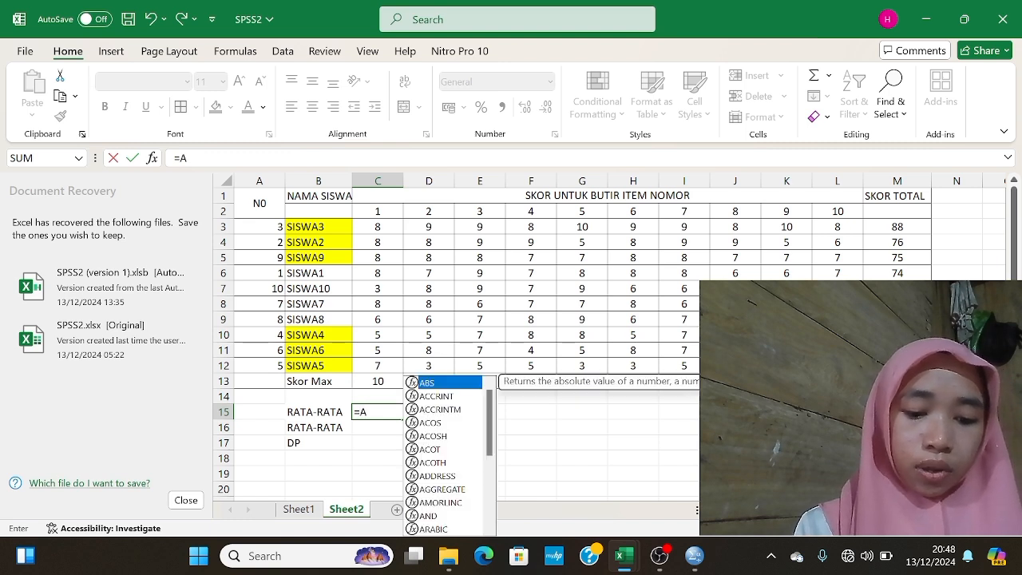
key("BackSpace")
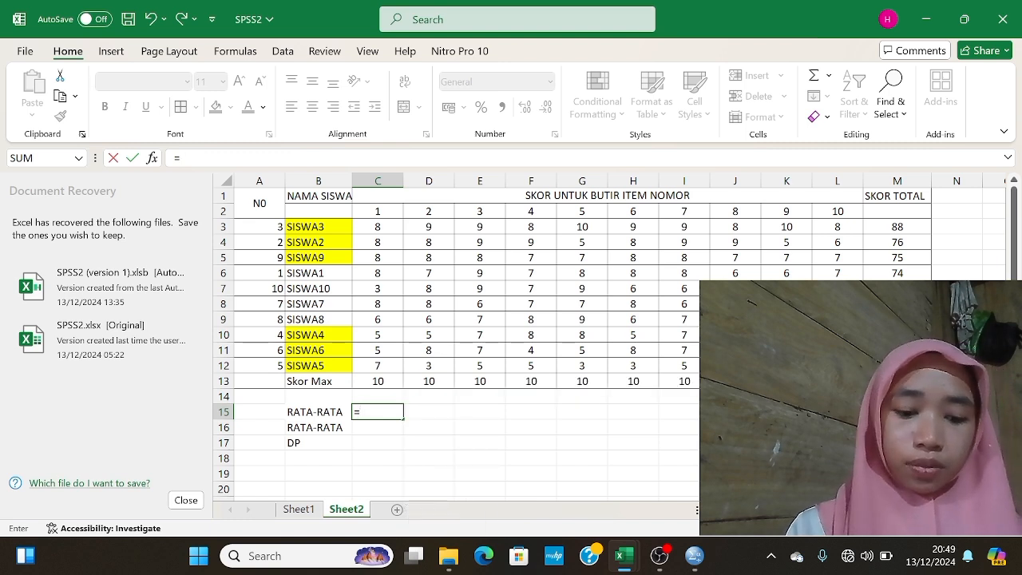
type("AVE")
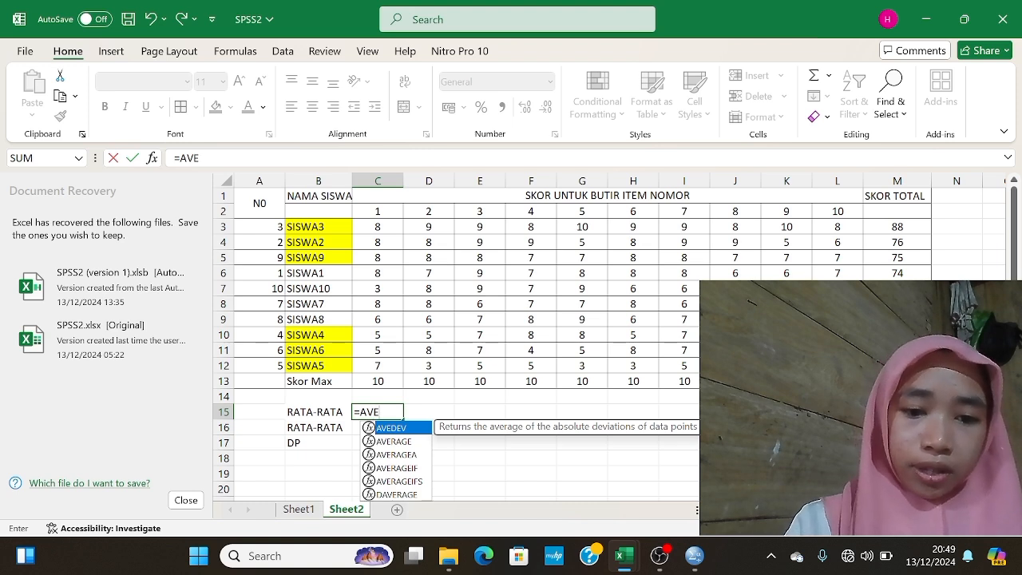
type("RA")
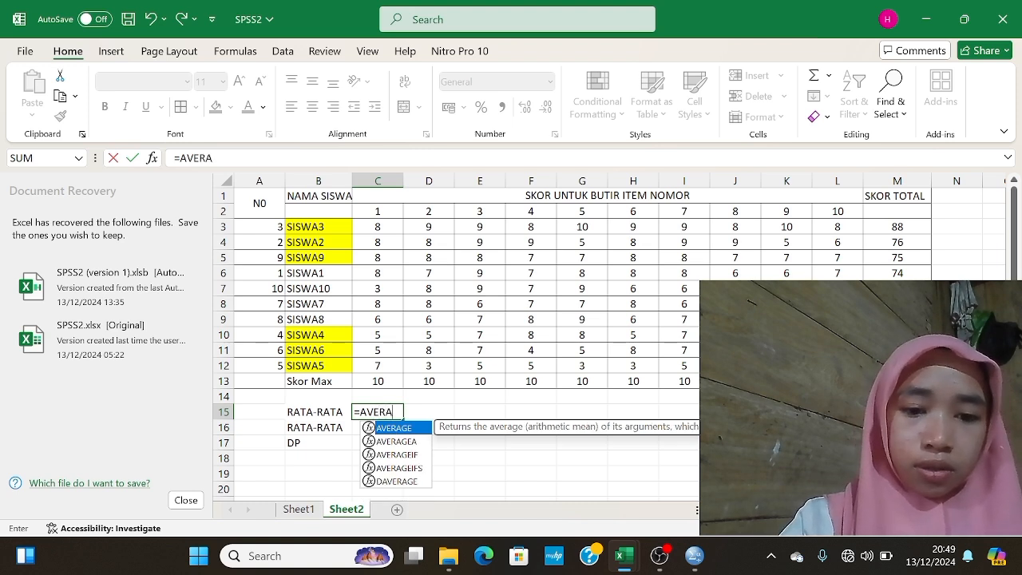
type("GE")
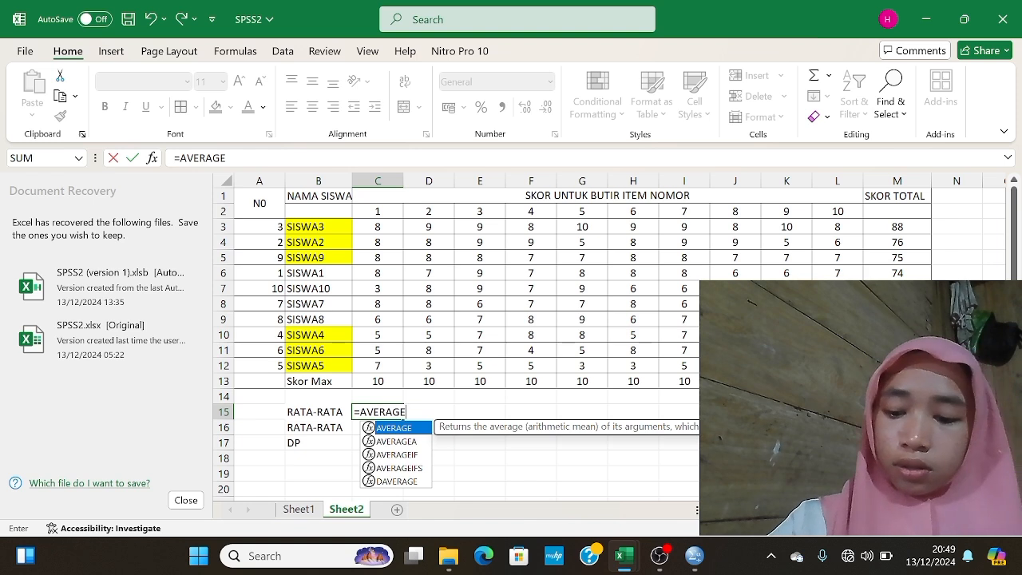
type("(")
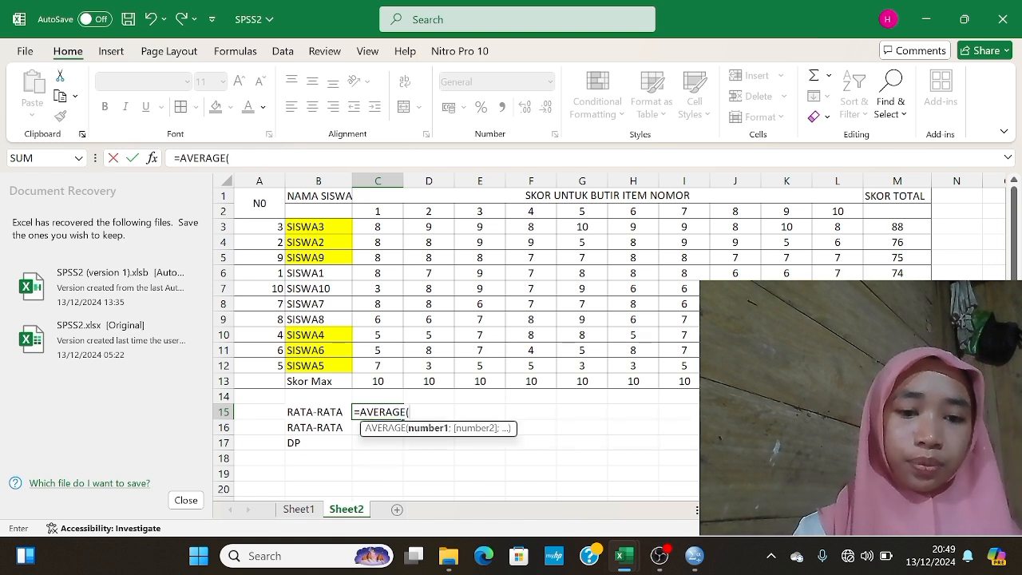
left_click_drag(376, 227, 377, 257)
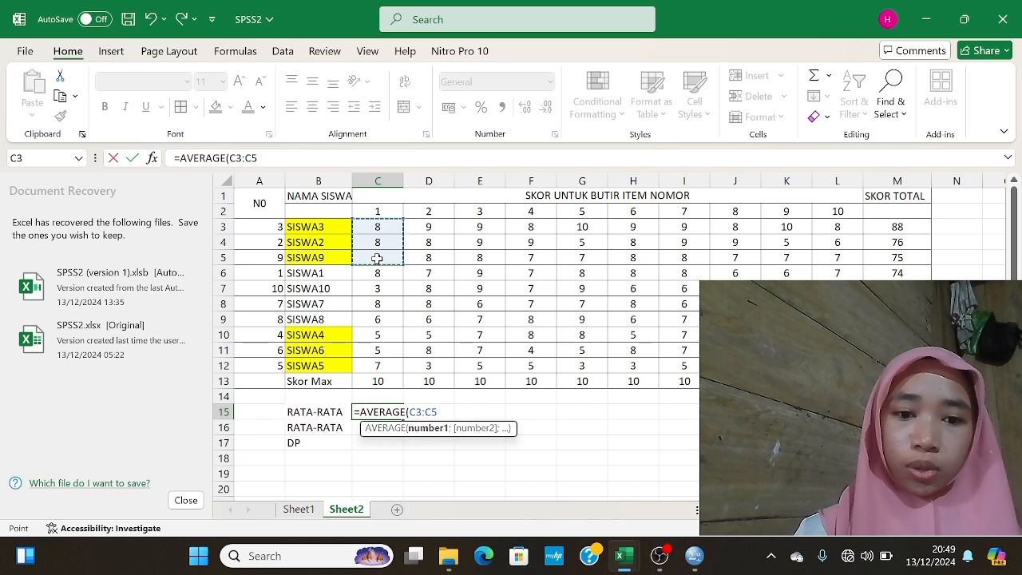
key("Return")
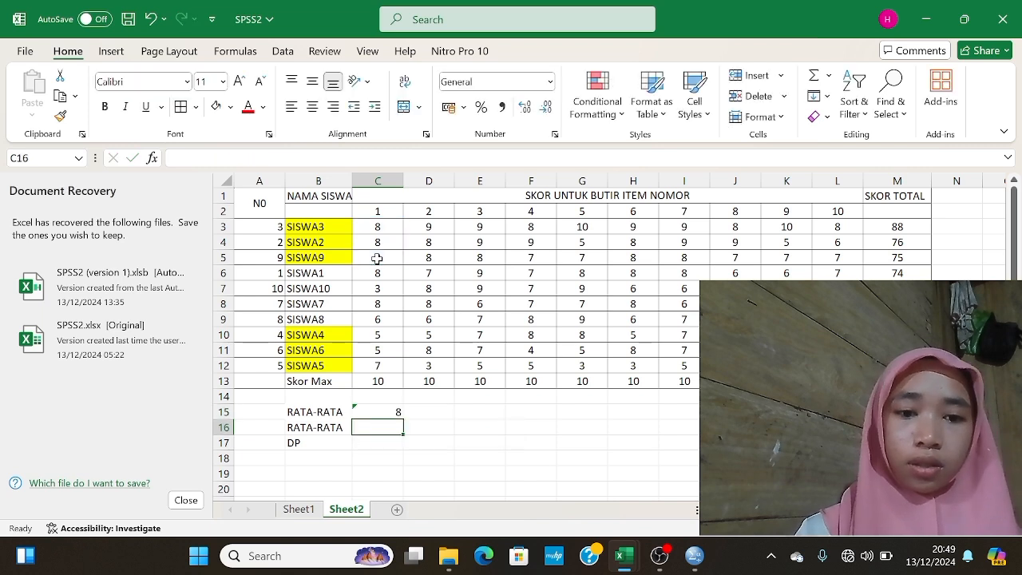
left_click(365, 413)
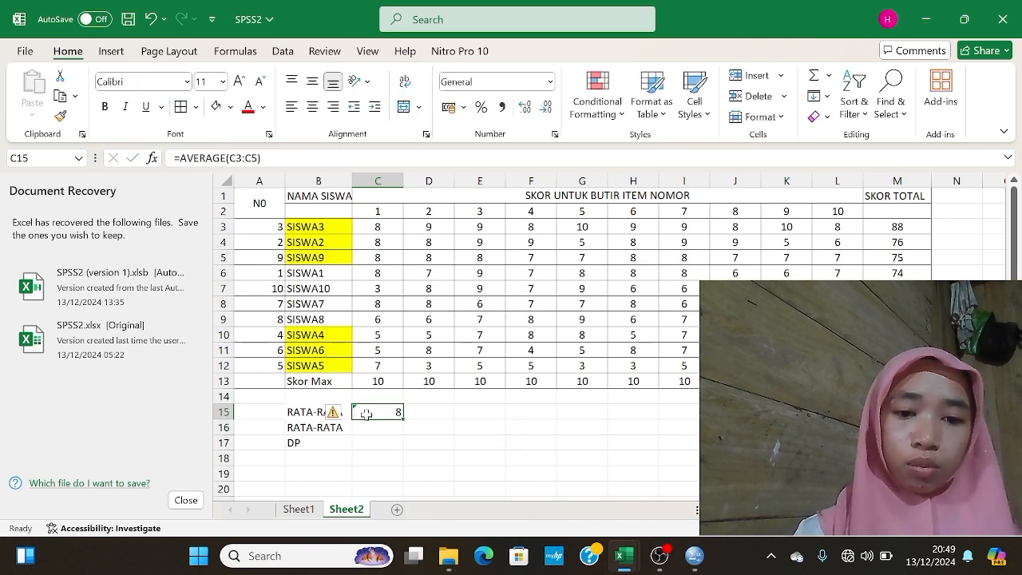
left_click_drag(403, 420, 837, 420)
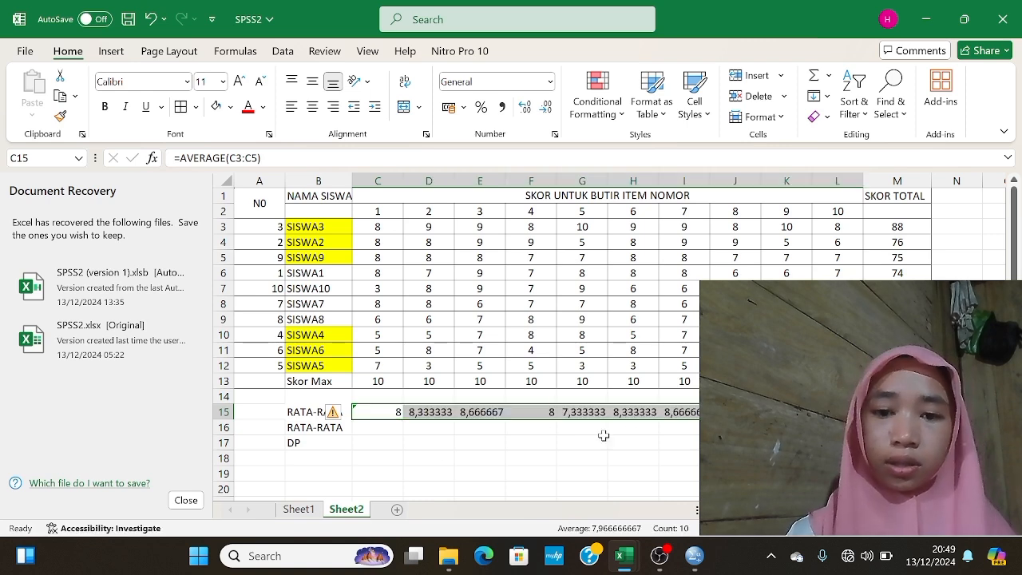
Enter =AVERAGE(C10:C12) in the second RATA-RATA cell C16 and fill the formula across to L16
left_click(355, 430)
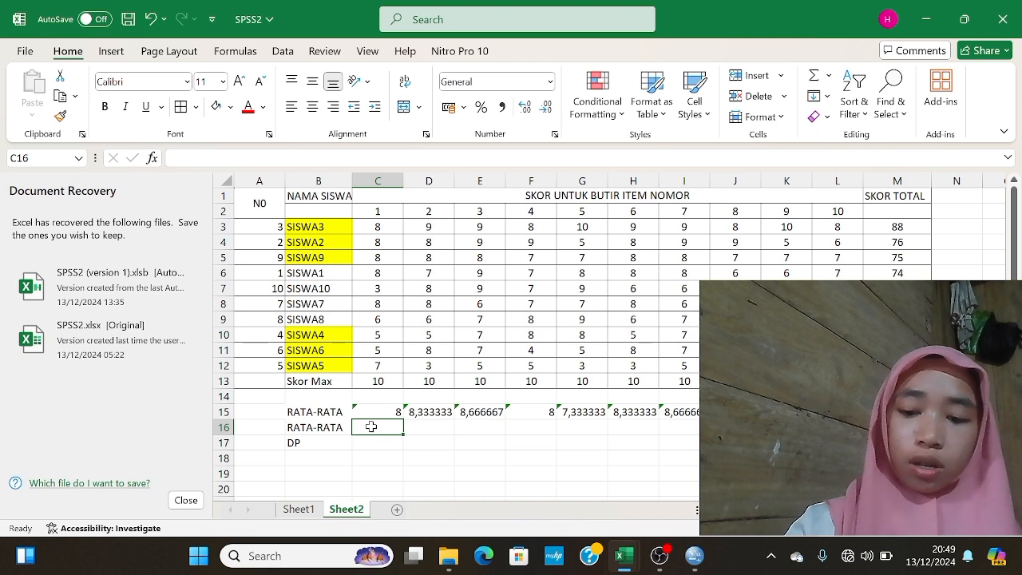
type("=AV")
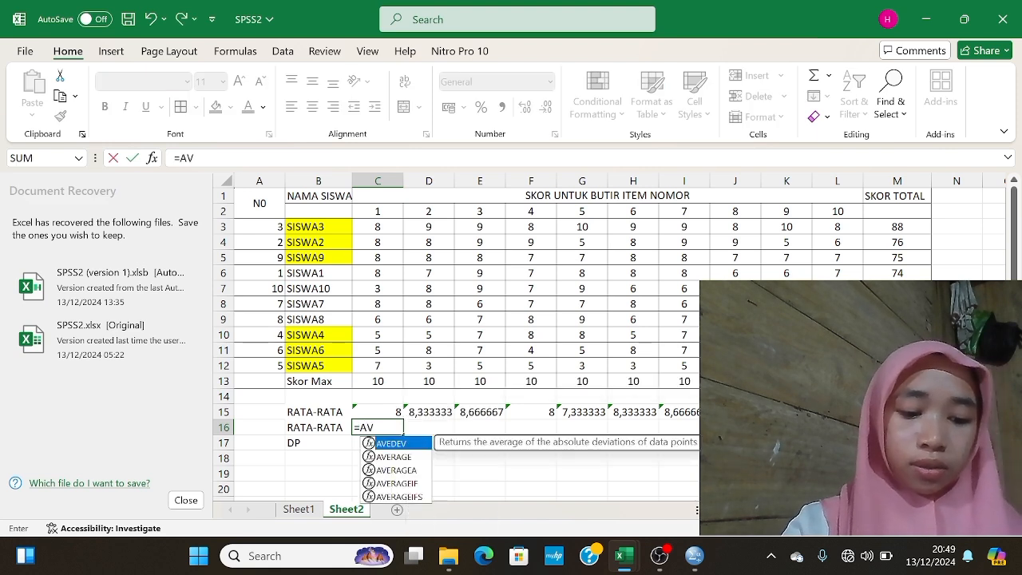
type("ERAGR")
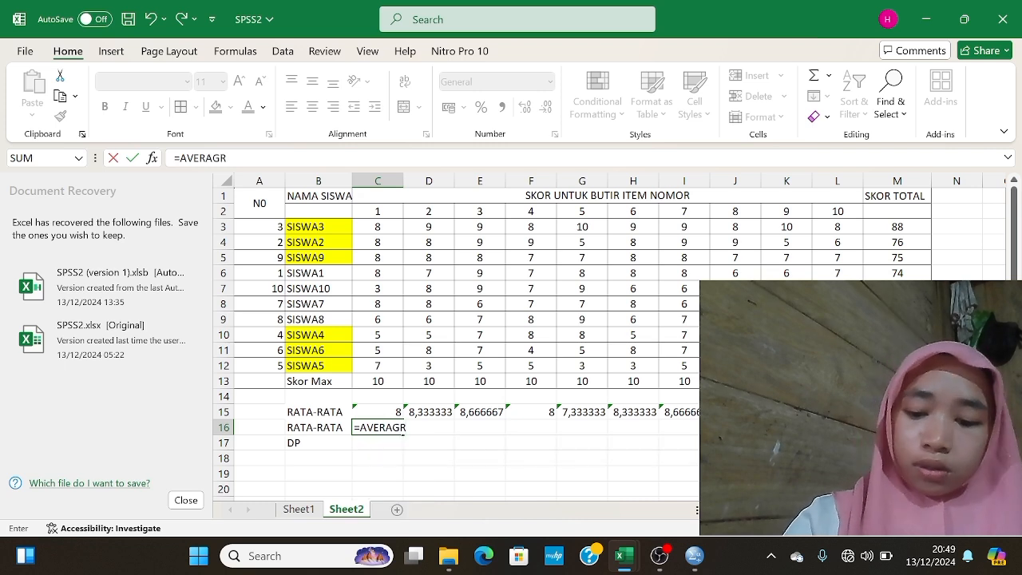
key("BackSpace")
type("E")
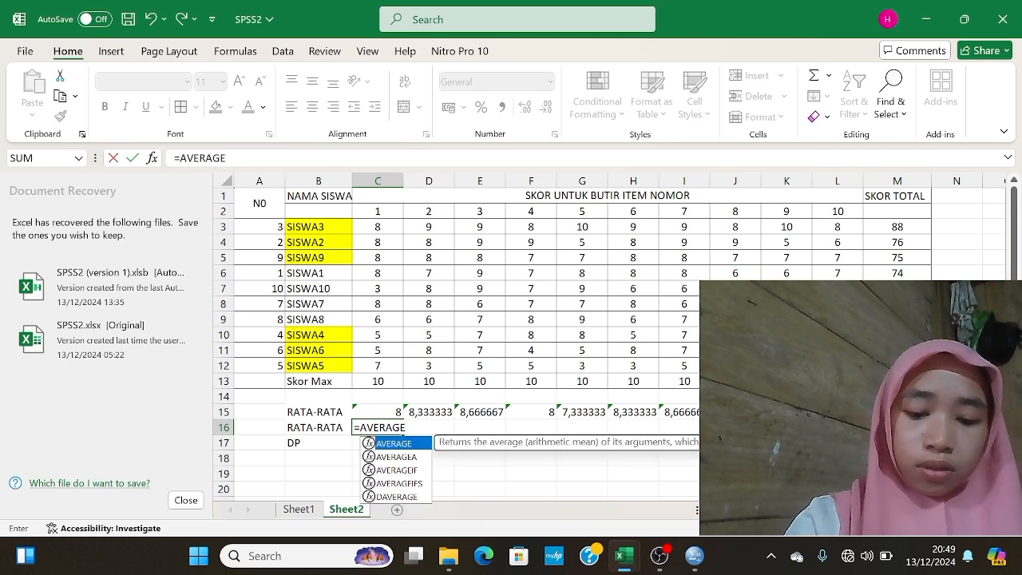
type("(")
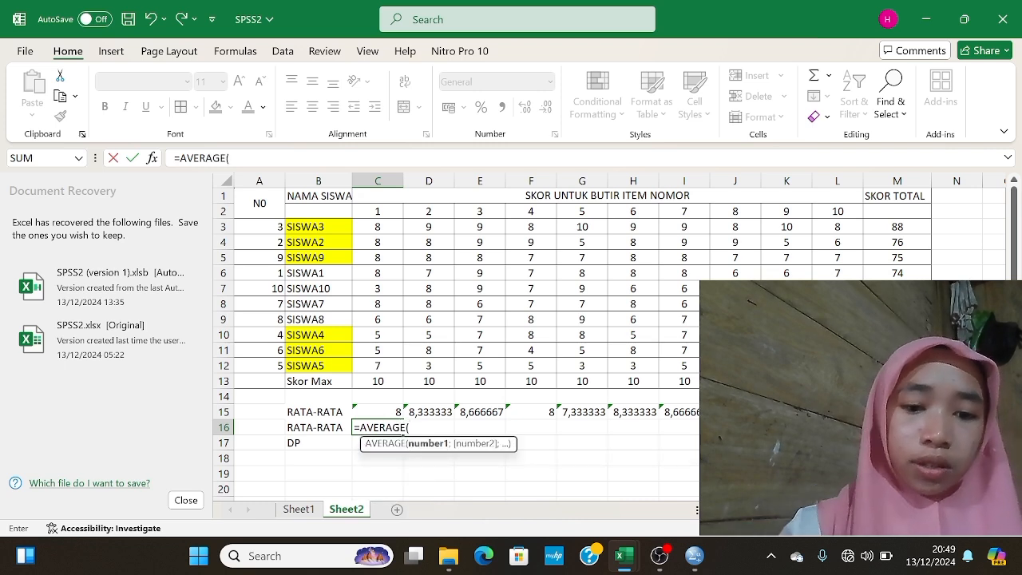
left_click_drag(378, 334, 381, 361)
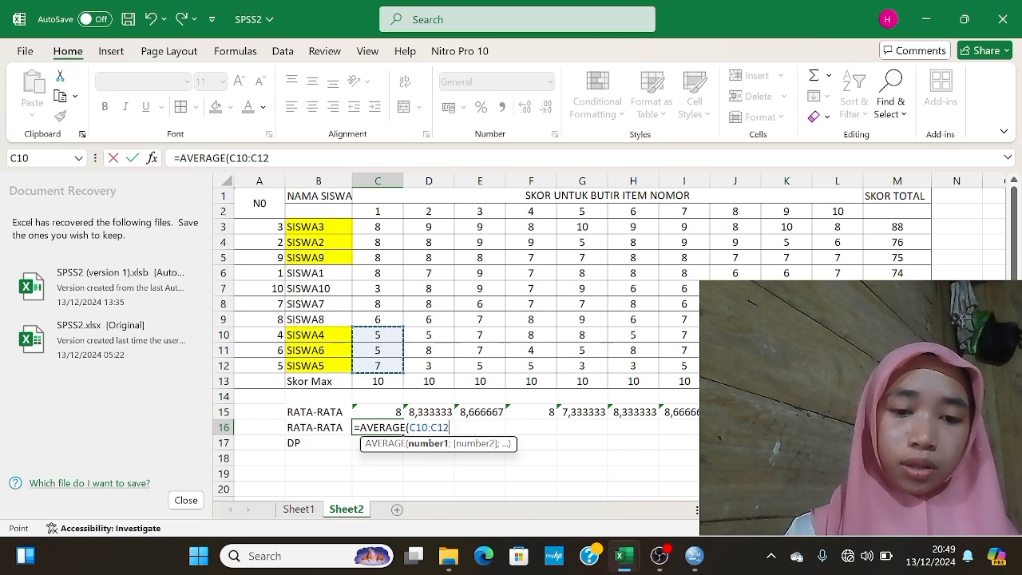
key("Return")
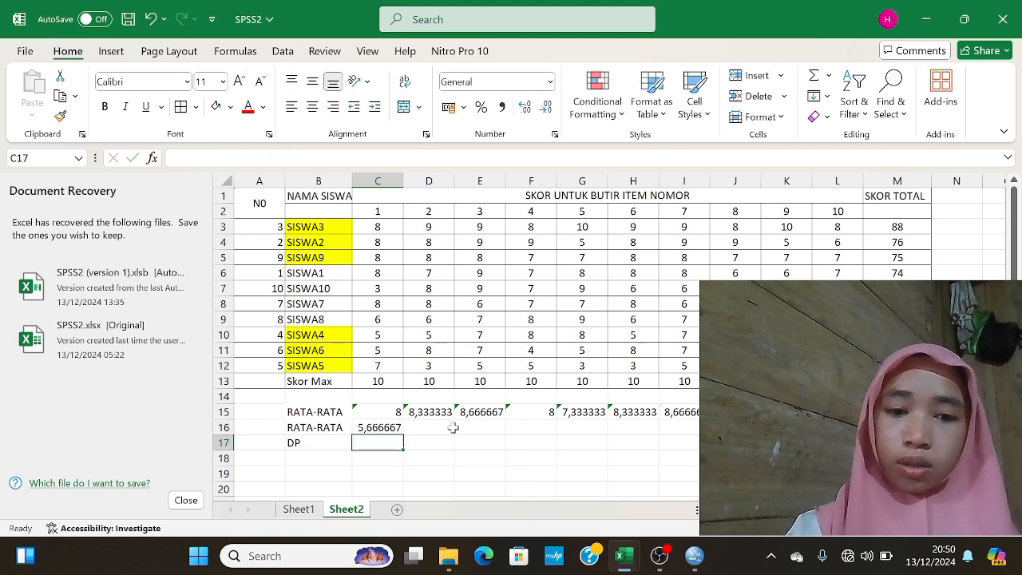
left_click(370, 429)
left_click_drag(404, 434, 838, 428)
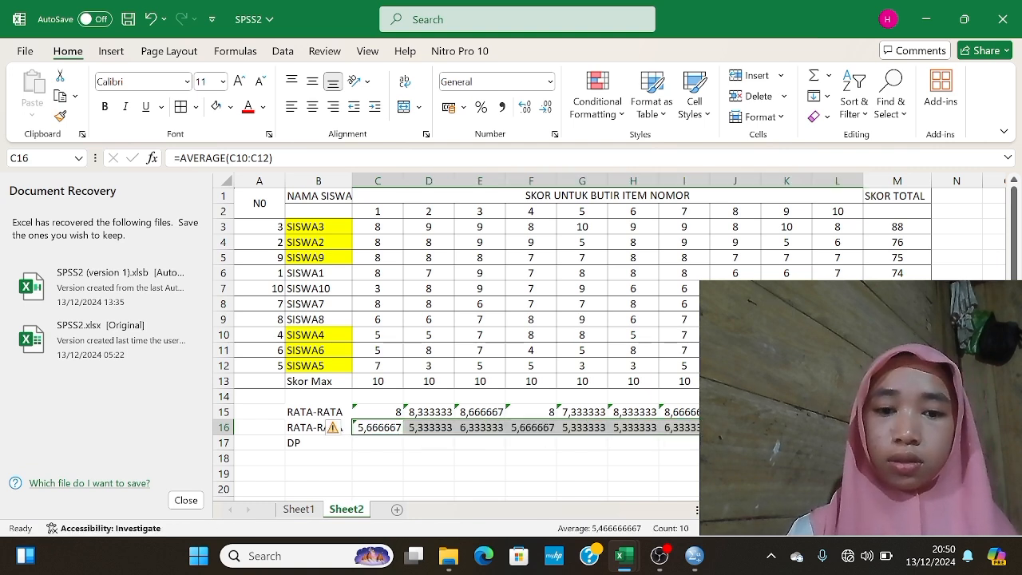
Apply the comma number style to both RATA-RATA rows, C15:L16
left_click(364, 410)
left_click_drag(364, 409, 838, 423)
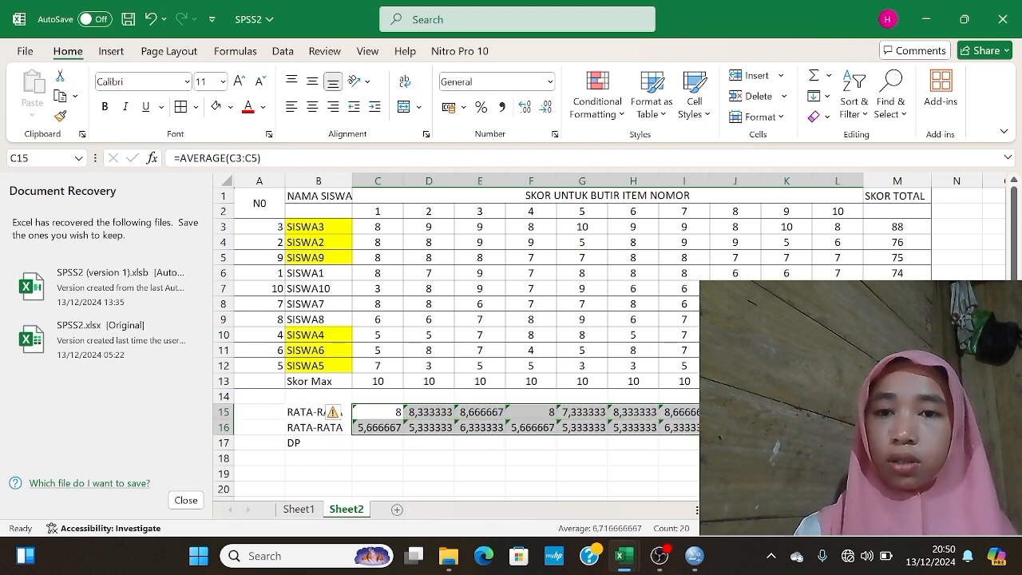
left_click(502, 107)
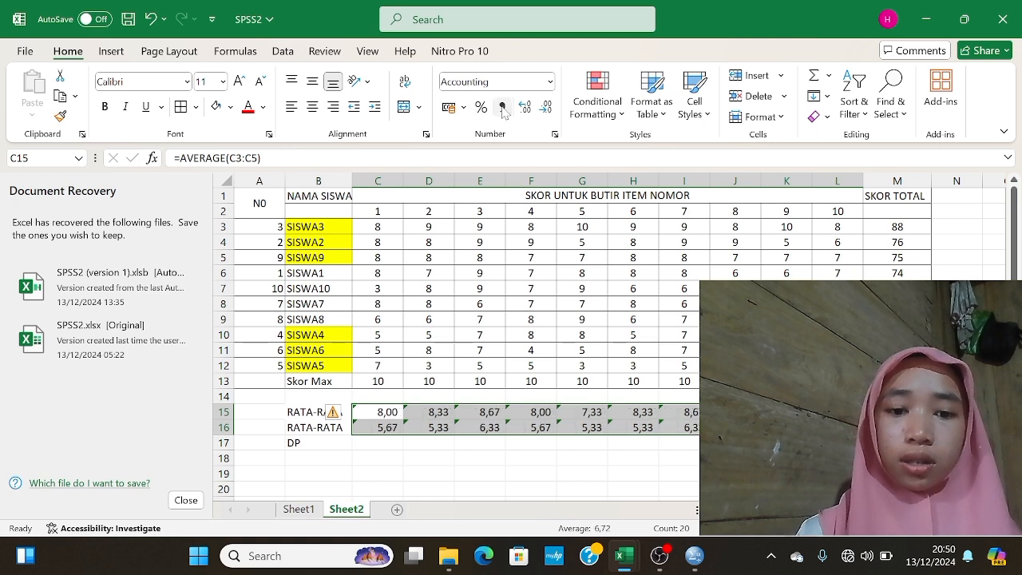
left_click(312, 445)
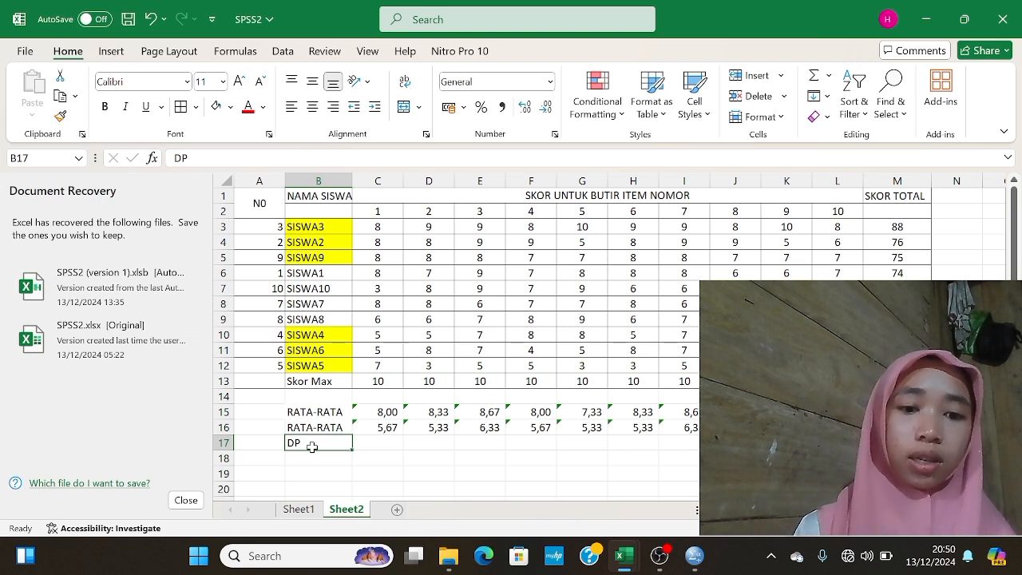
left_click(368, 444)
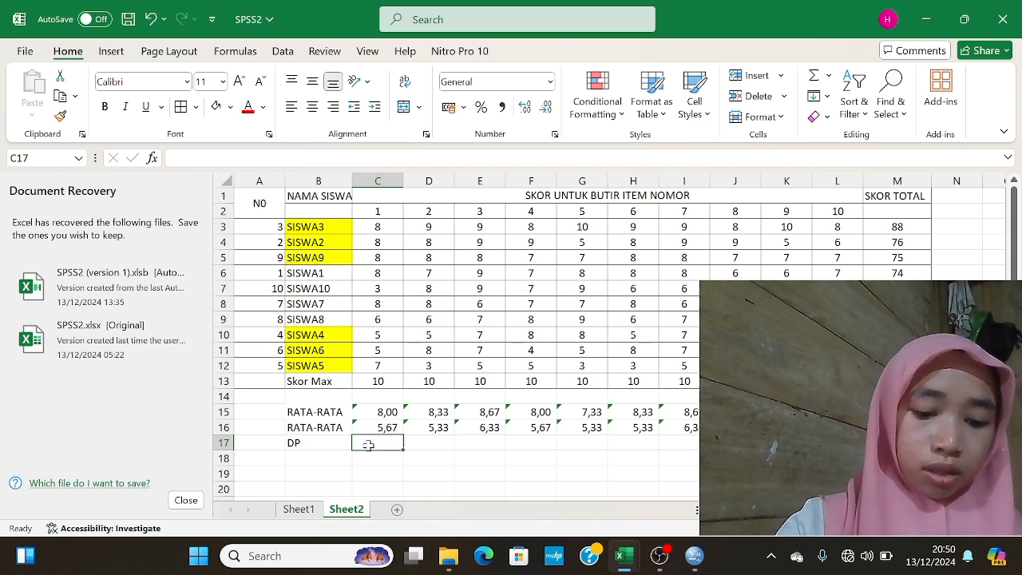
type("C")
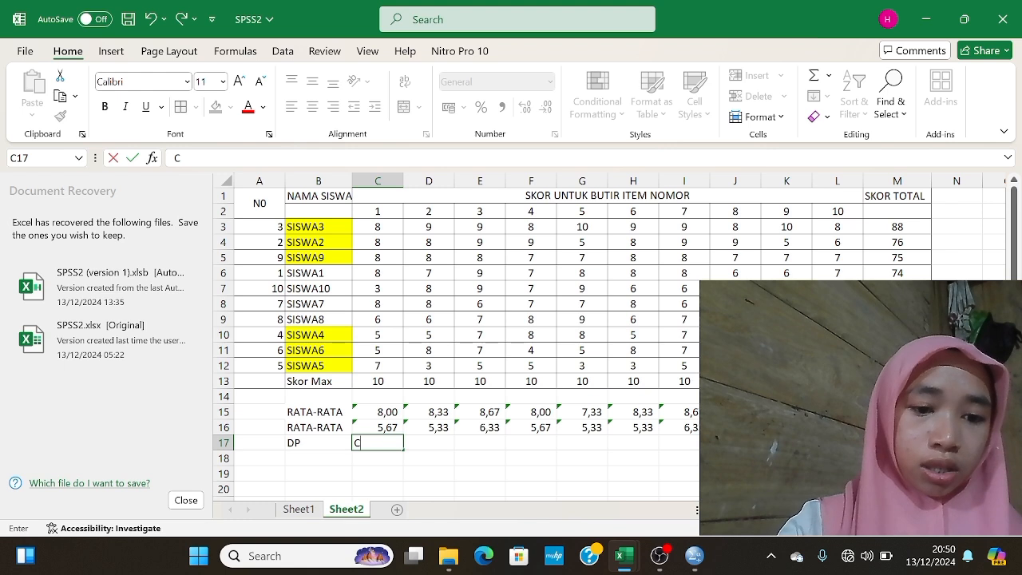
type("15")
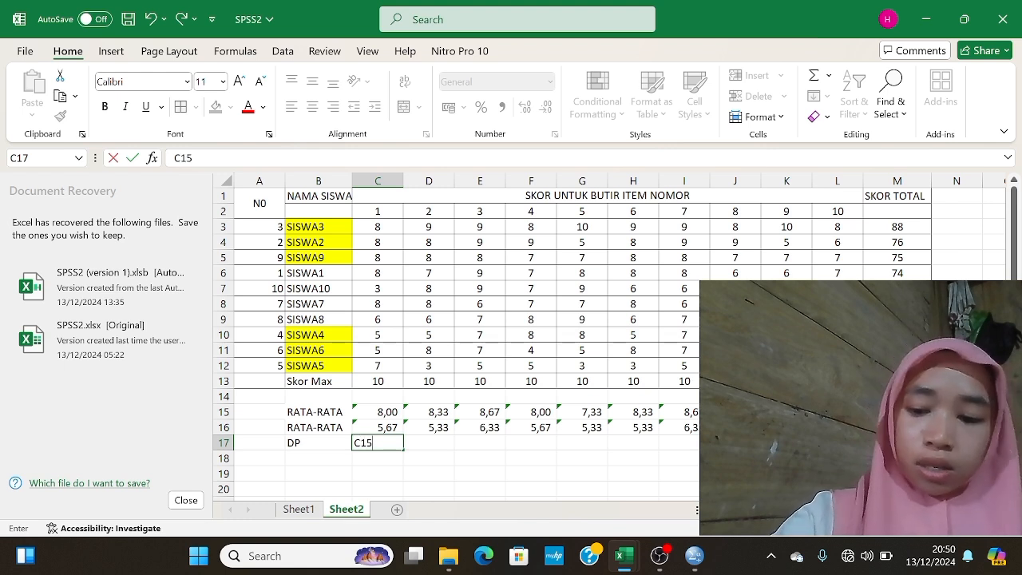
type("-C16")
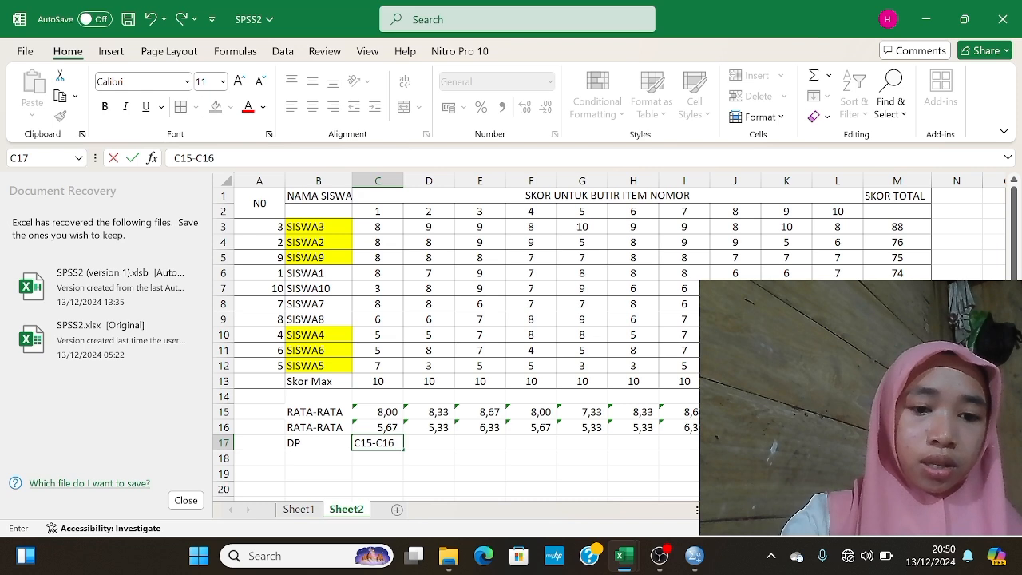
type("/")
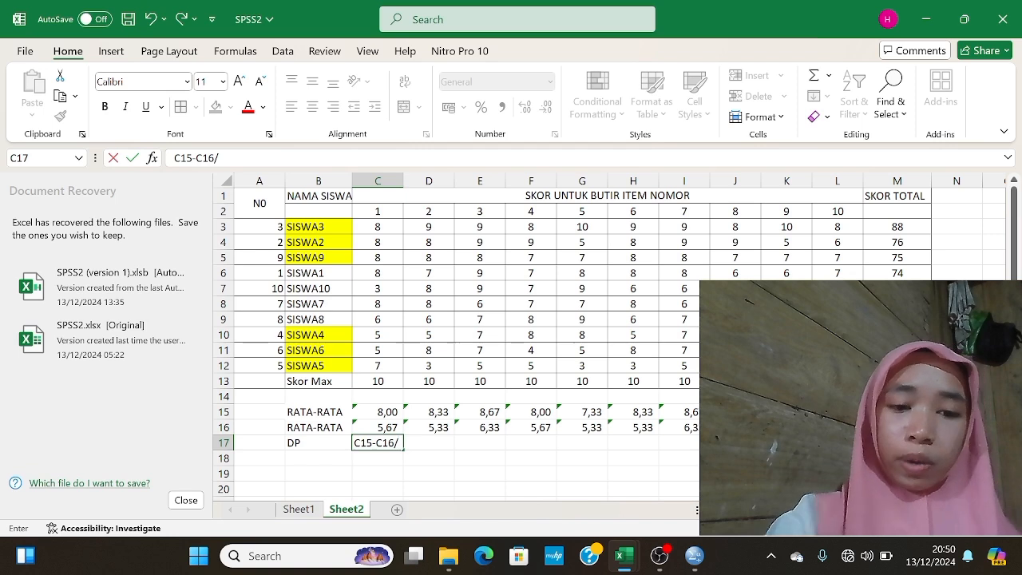
type("10")
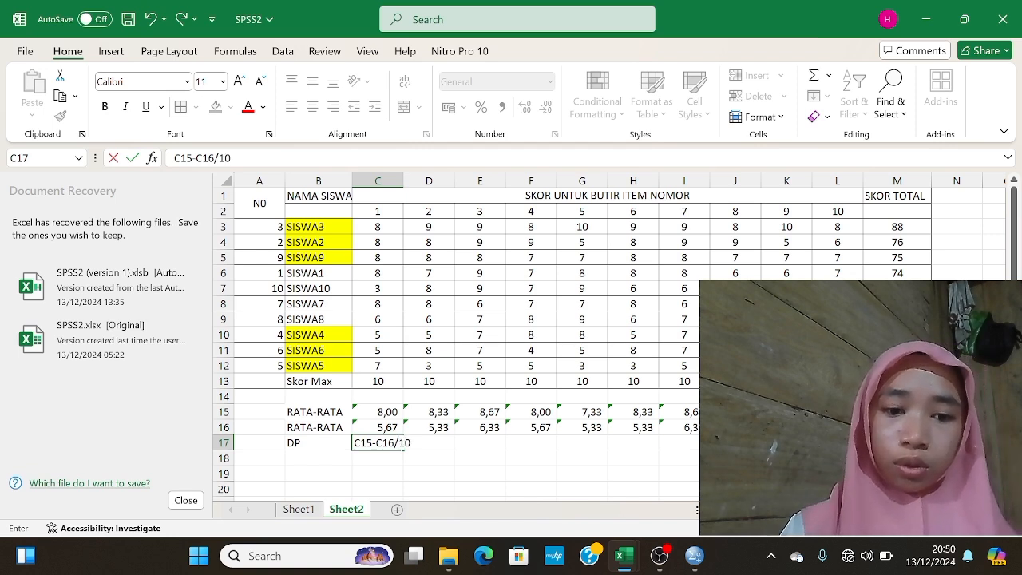
key("BackSpace")
key("BackSpace")
key("BackSpace")
key("BackSpace")
key("BackSpace")
key("BackSpace")
key("BackSpace")
key("BackSpace")
key("BackSpace")
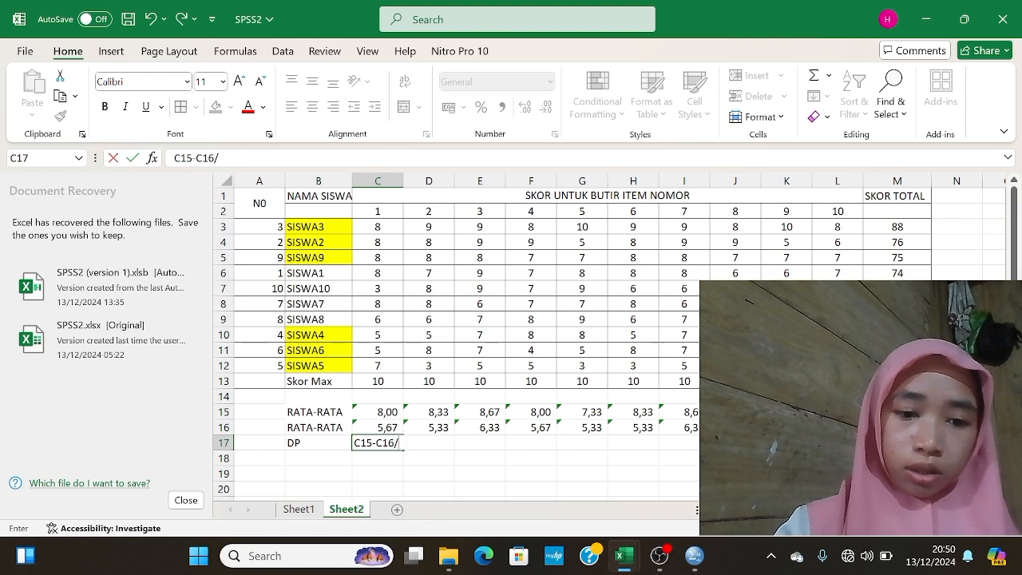
key("BackSpace")
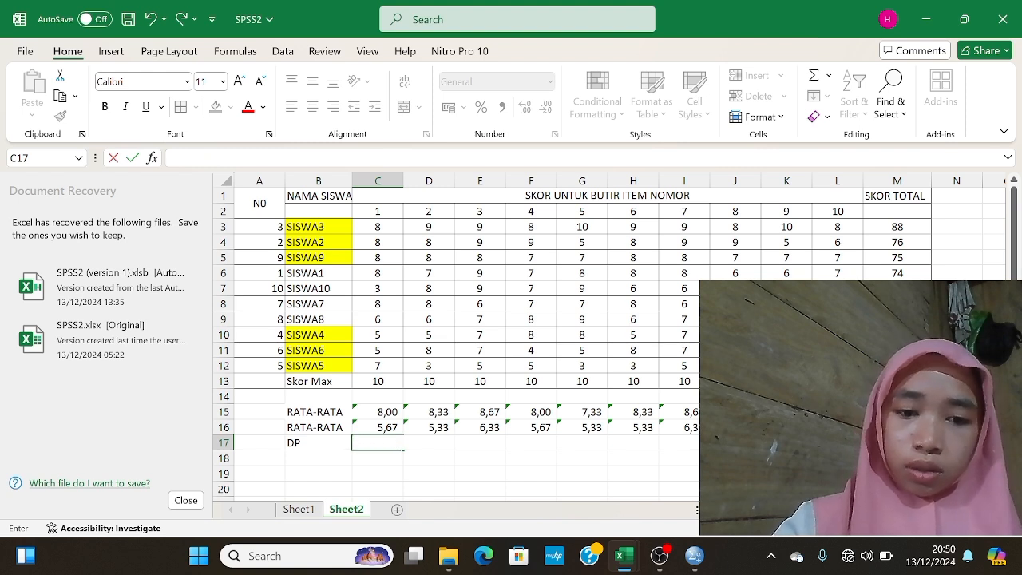
Enter =C15-C16/10 in the first DP cell C17 and fill the formula across to L17
type("=v")
key("BackSpace")
type("C1")
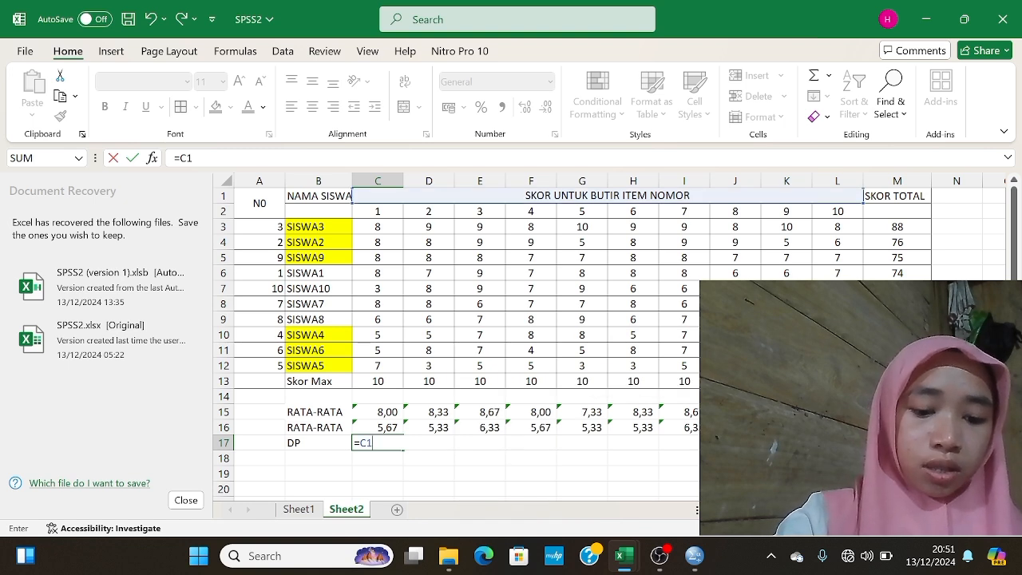
type("5")
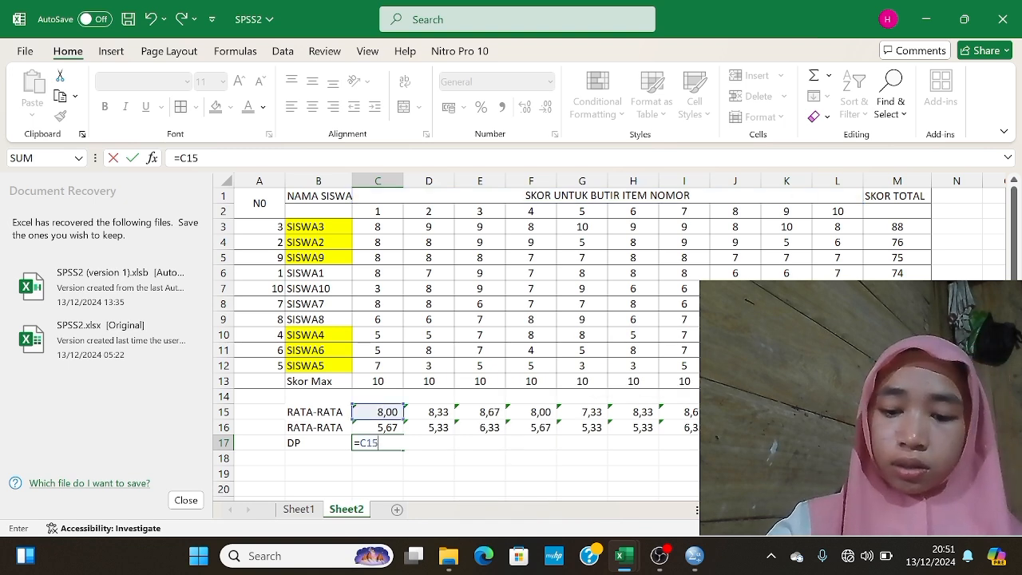
type("-C1")
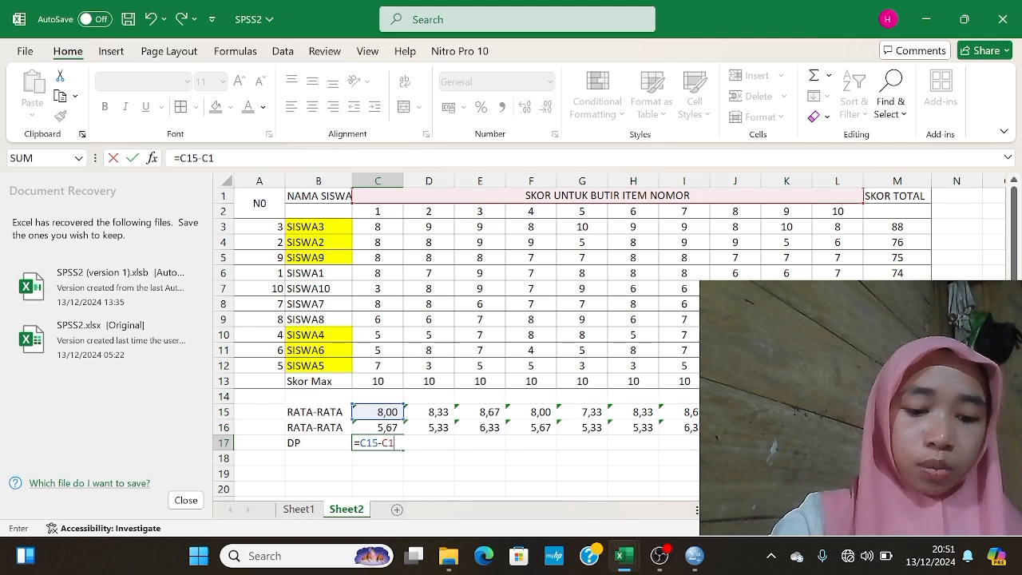
type("6/10")
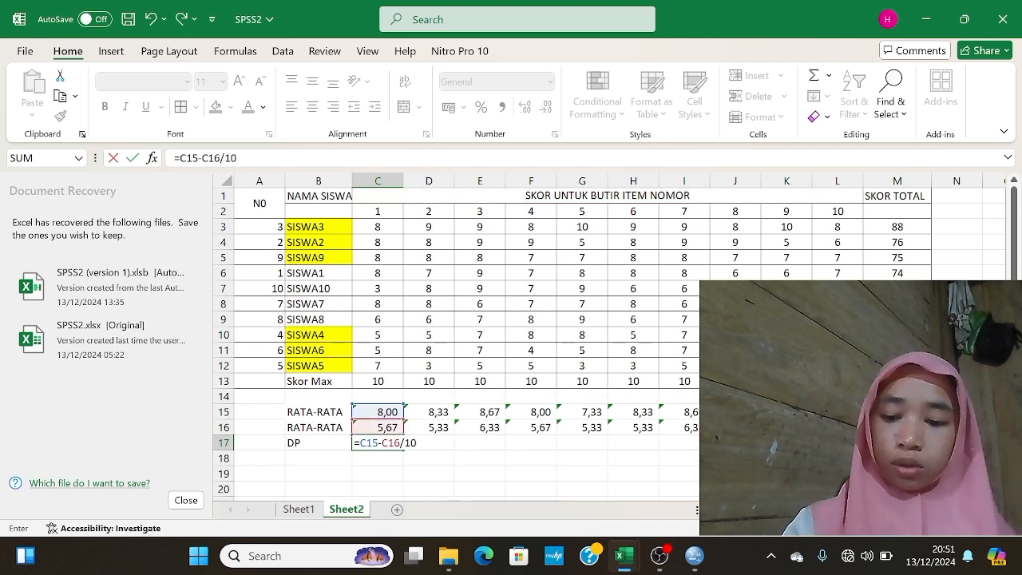
key("Return")
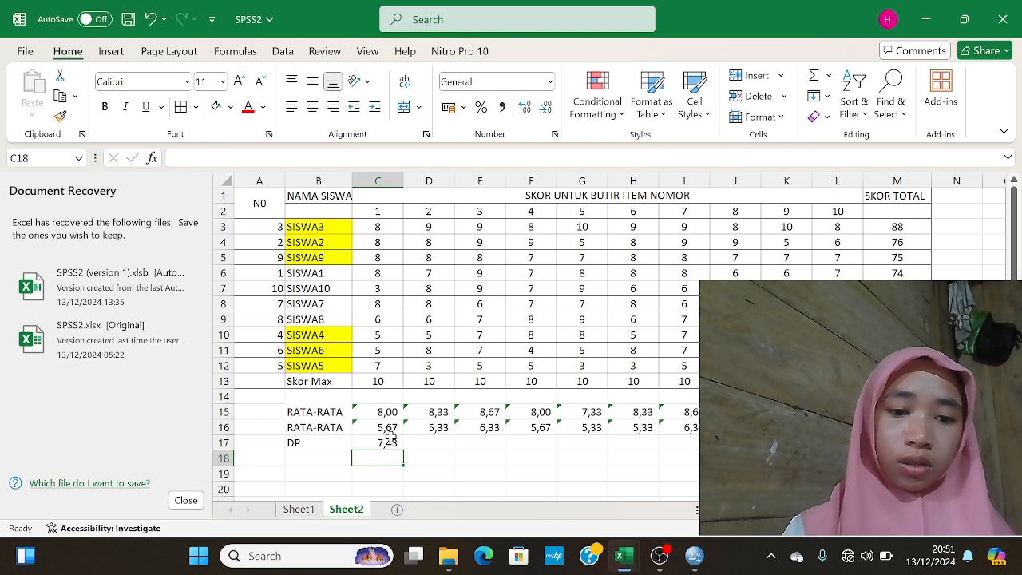
left_click(361, 444)
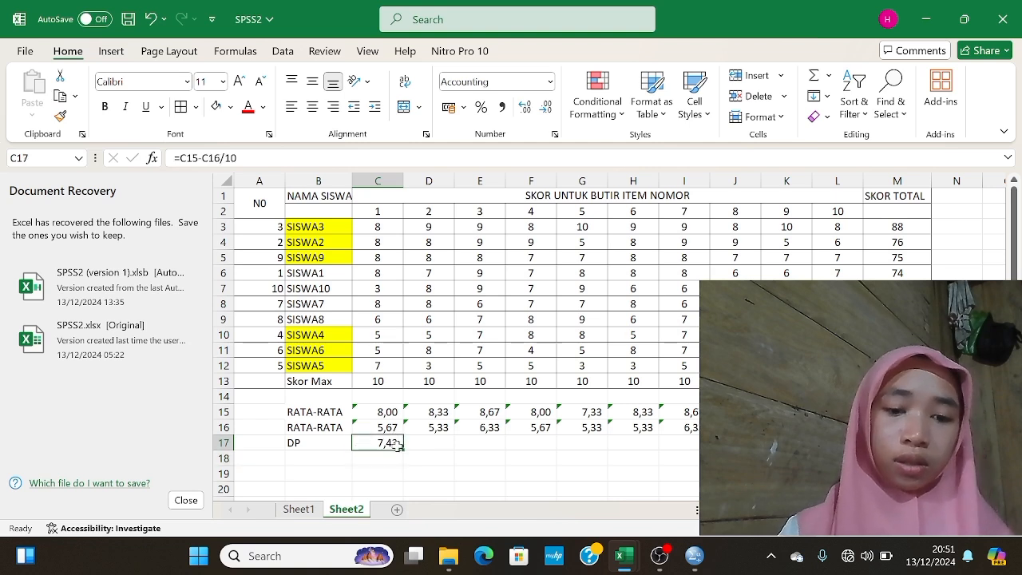
left_click_drag(404, 451, 831, 443)
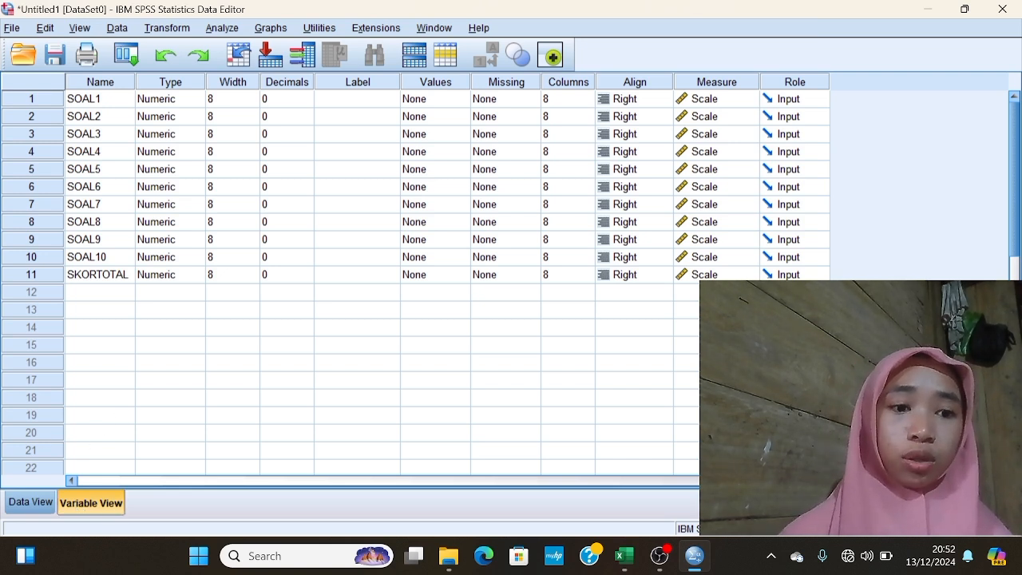
In IBM SPSS Statistics, run a Reliability Analysis with the Alpha model on SOAL1 to SOAL10, leaving out SKORTOTAL
left_click(36, 501)
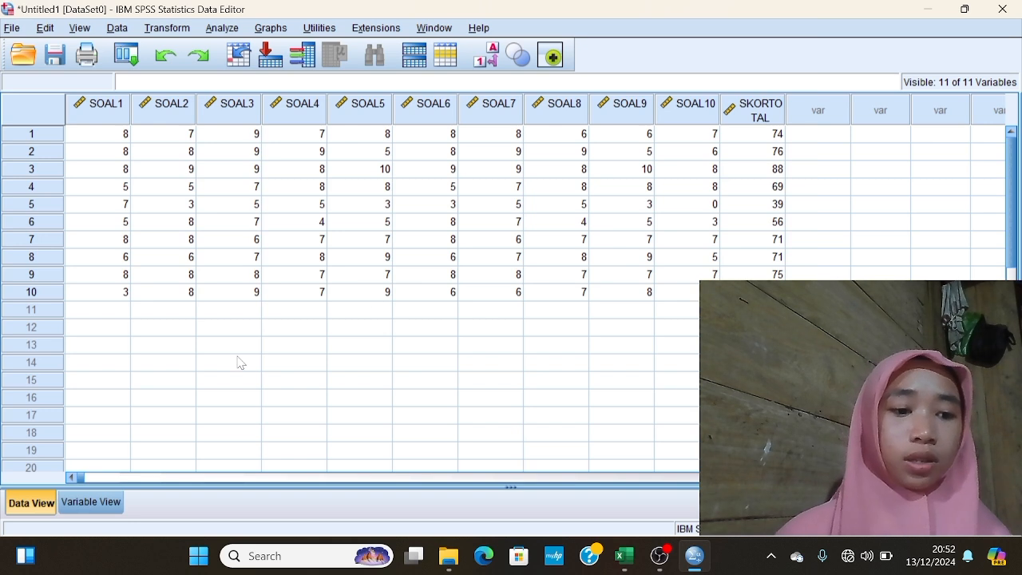
left_click(80, 511)
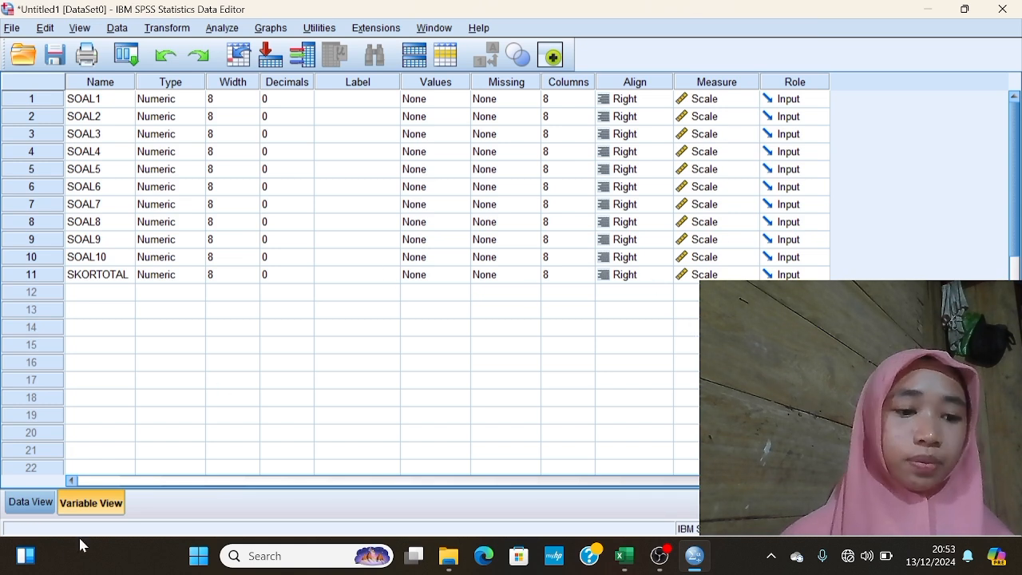
left_click(30, 503)
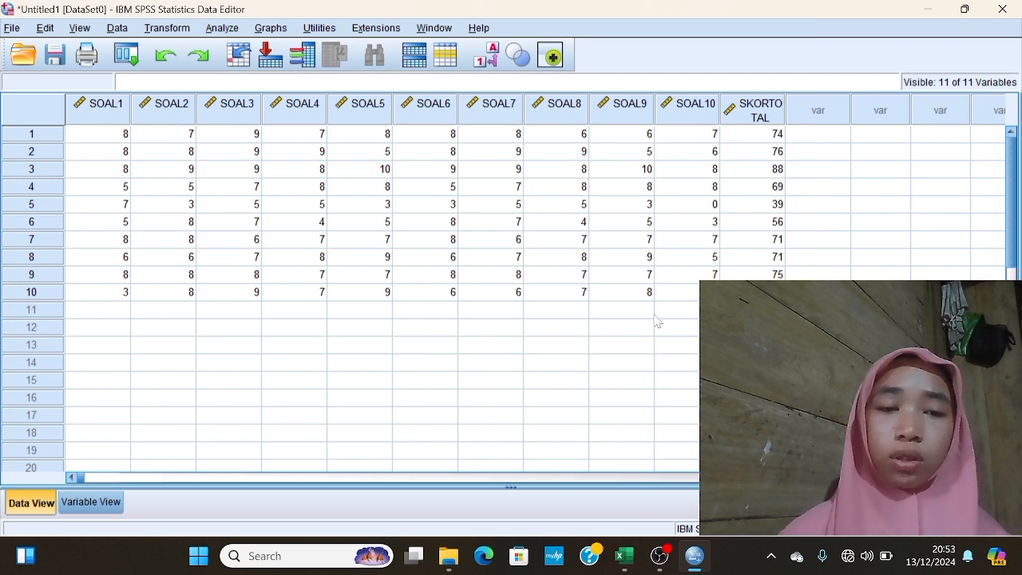
left_click(223, 29)
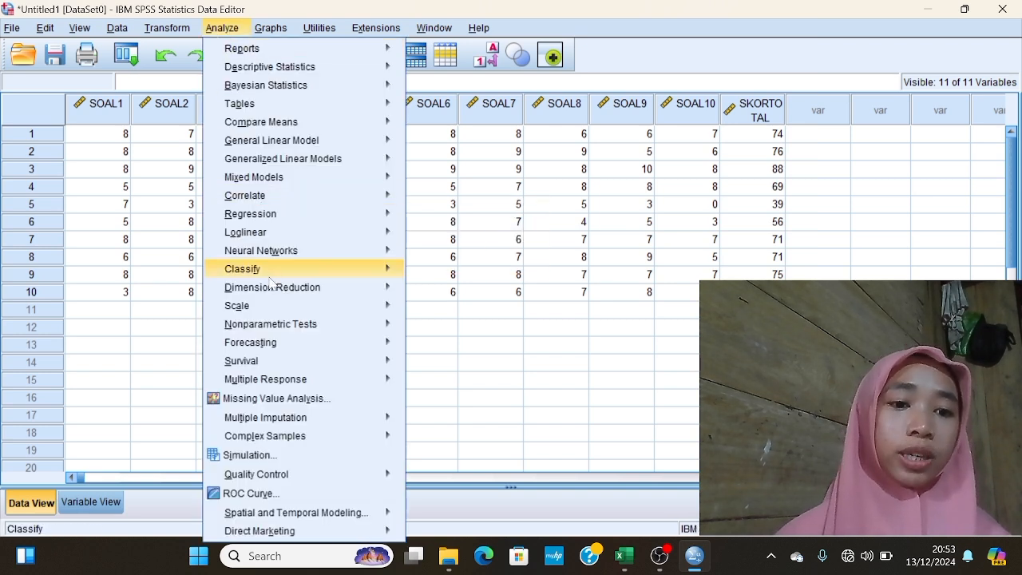
mouse_move(270, 309)
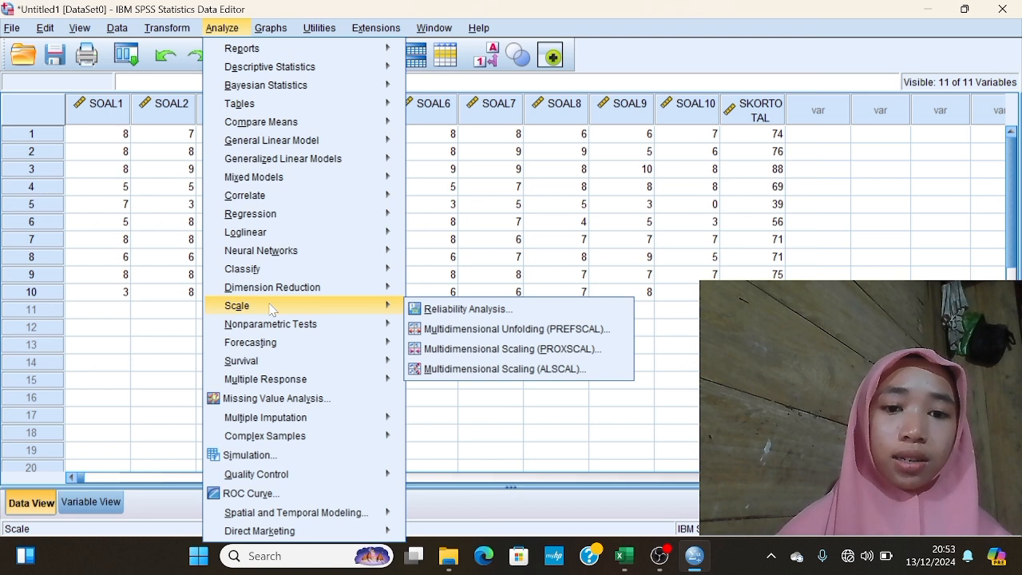
left_click(437, 313)
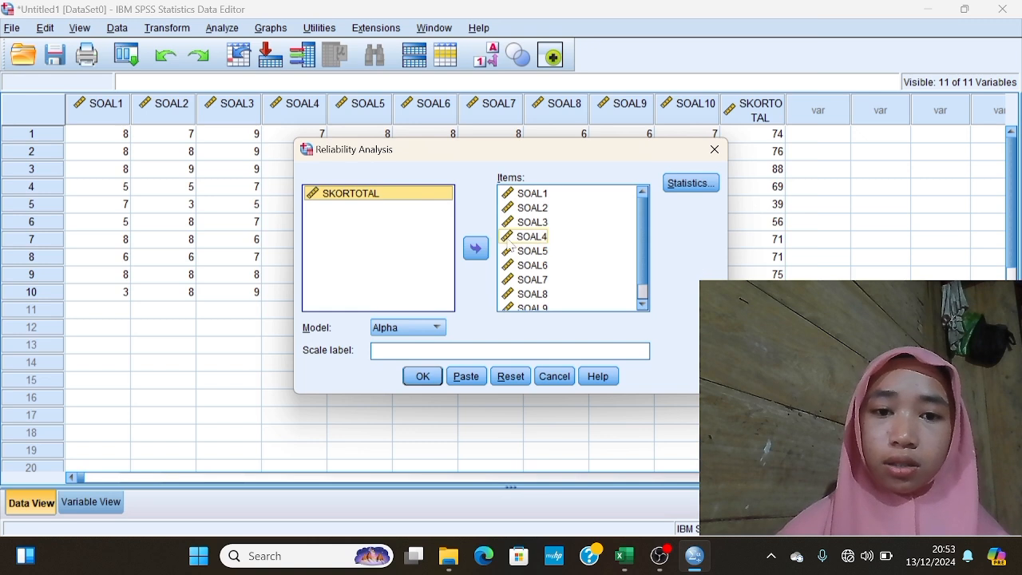
left_click(474, 250)
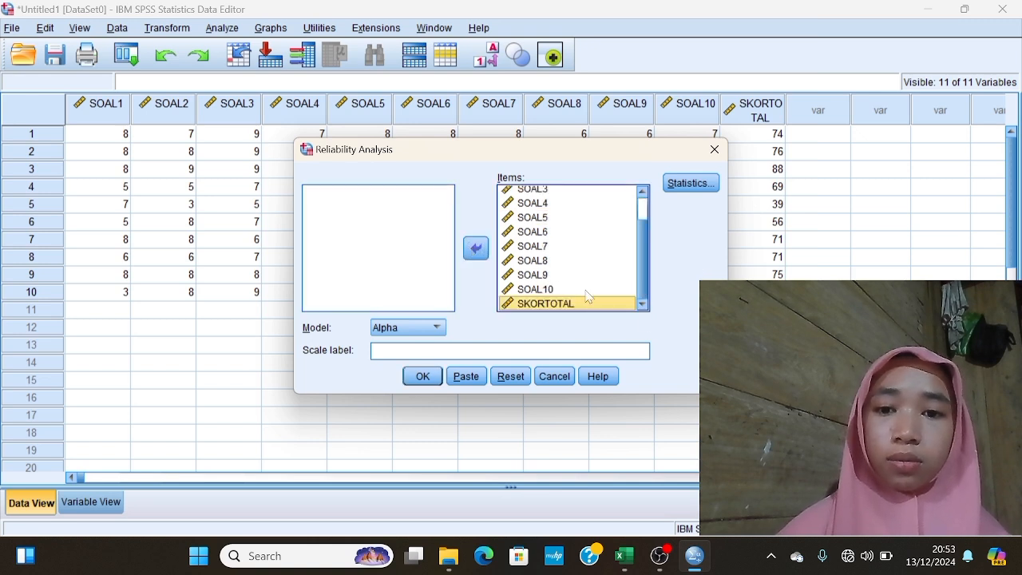
left_click(470, 248)
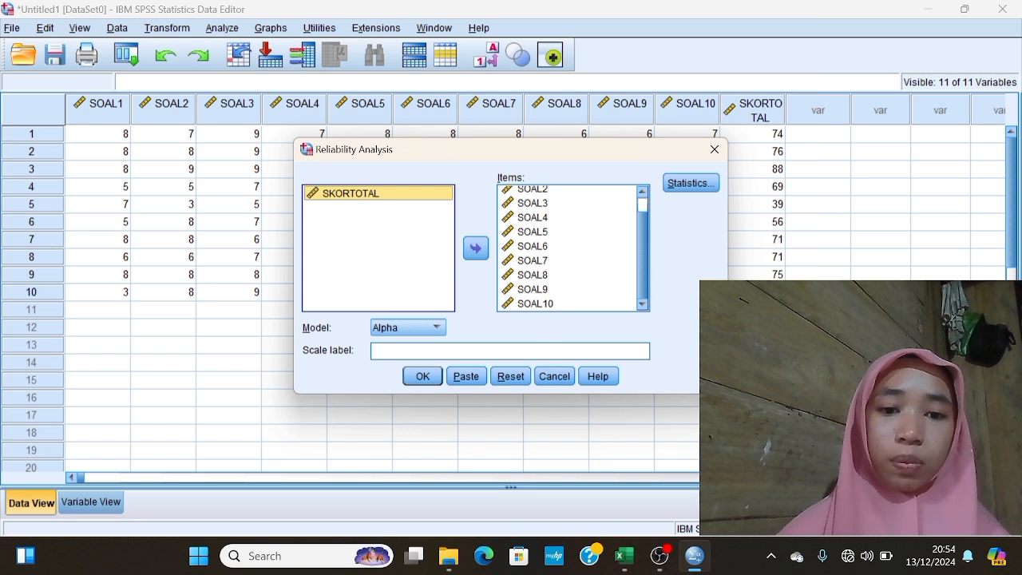
left_click(417, 376)
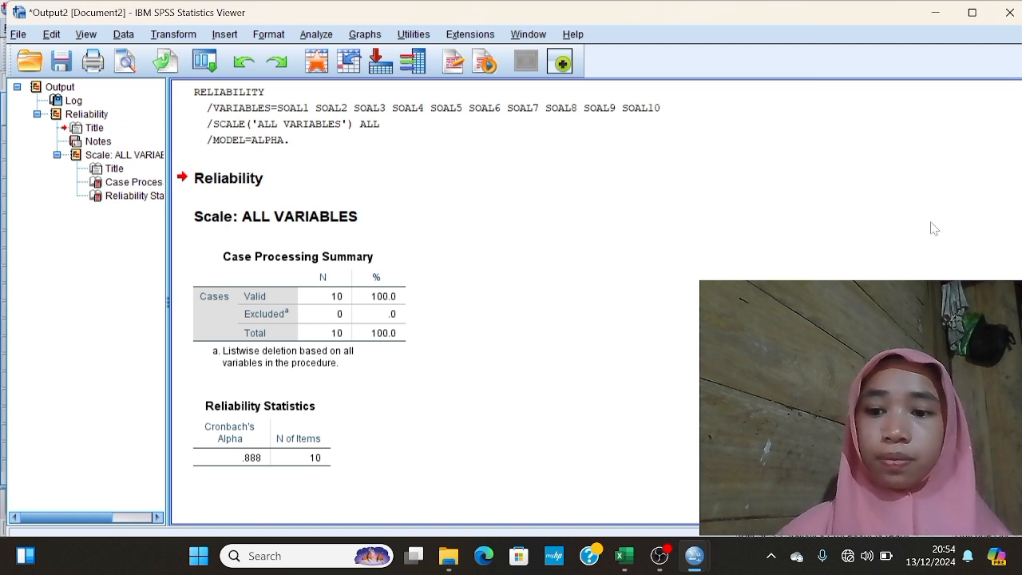
Run Frequencies from the data editor on SOAL2 to SOAL10, with the mean and frequency tables included
left_click(202, 200)
key("alt+Tab")
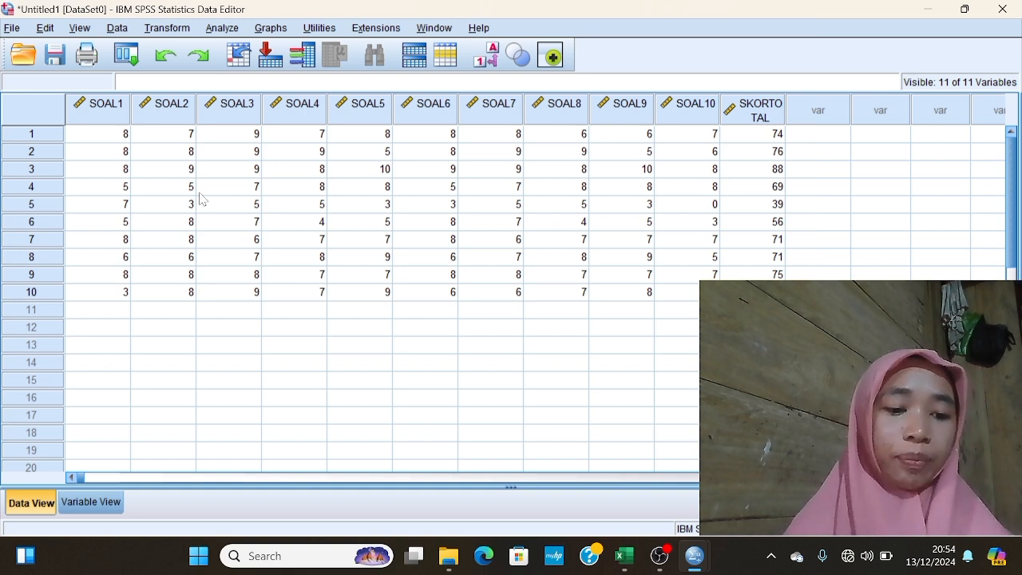
left_click(222, 28)
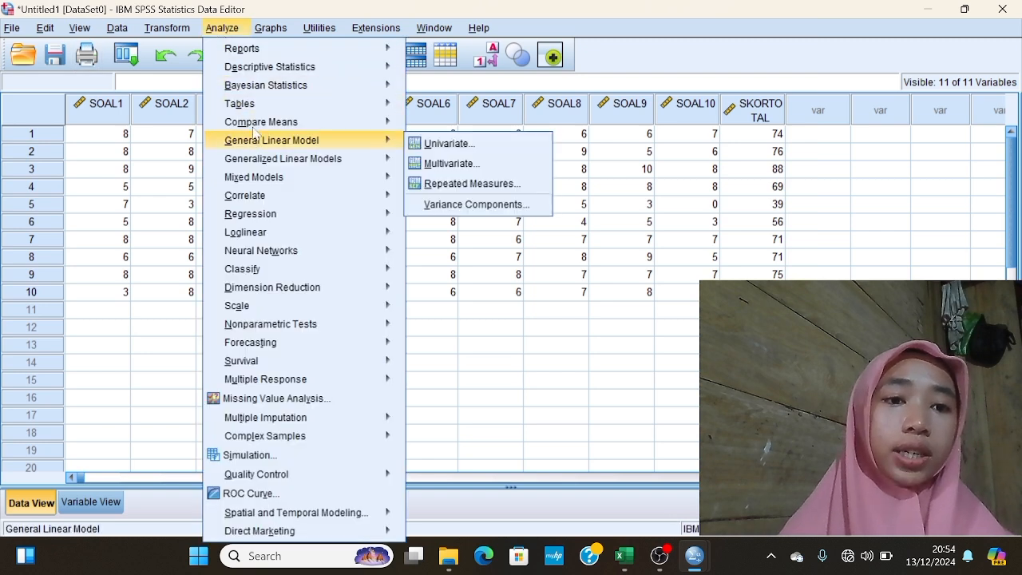
mouse_move(266, 74)
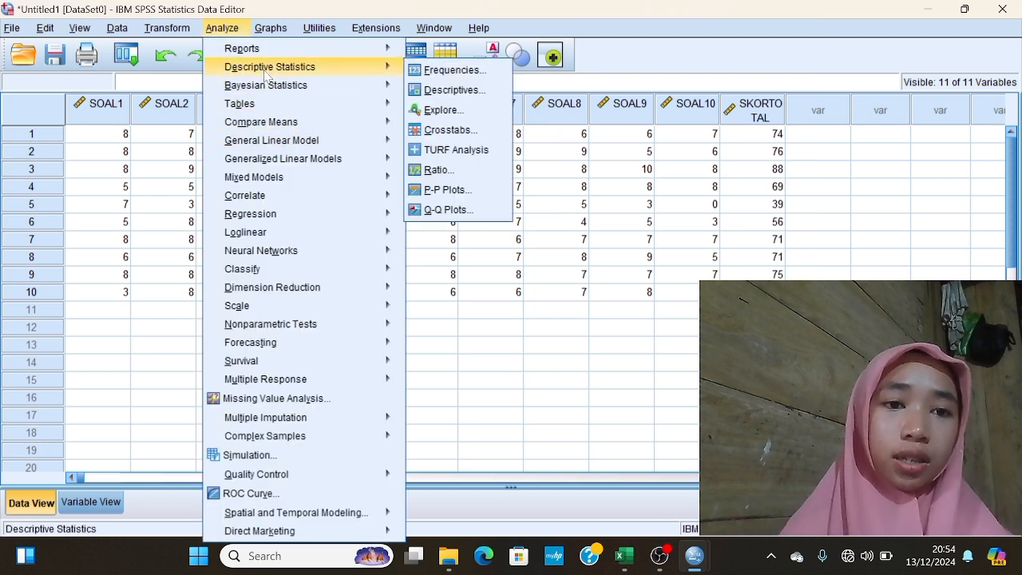
left_click(452, 72)
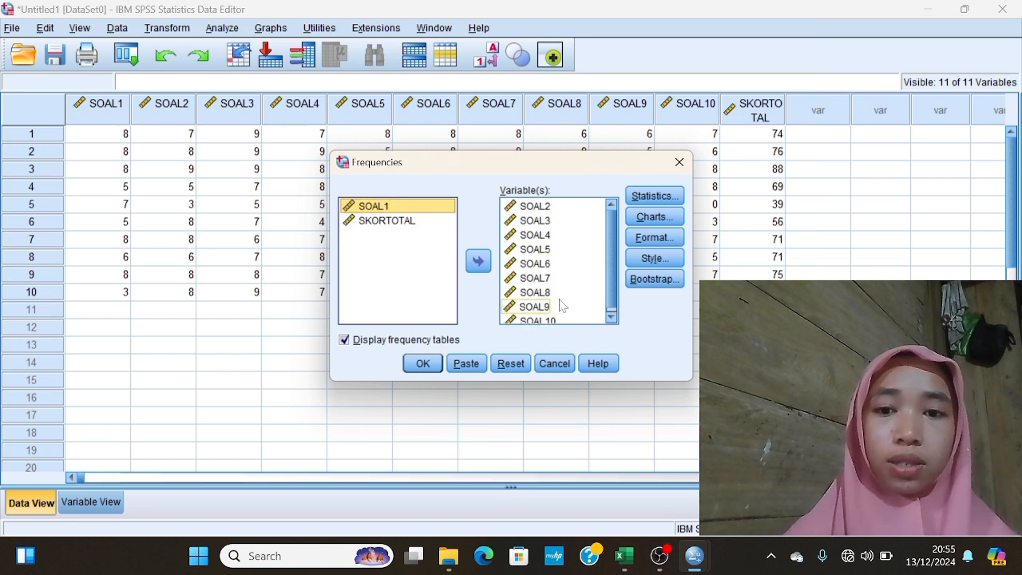
left_click(665, 199)
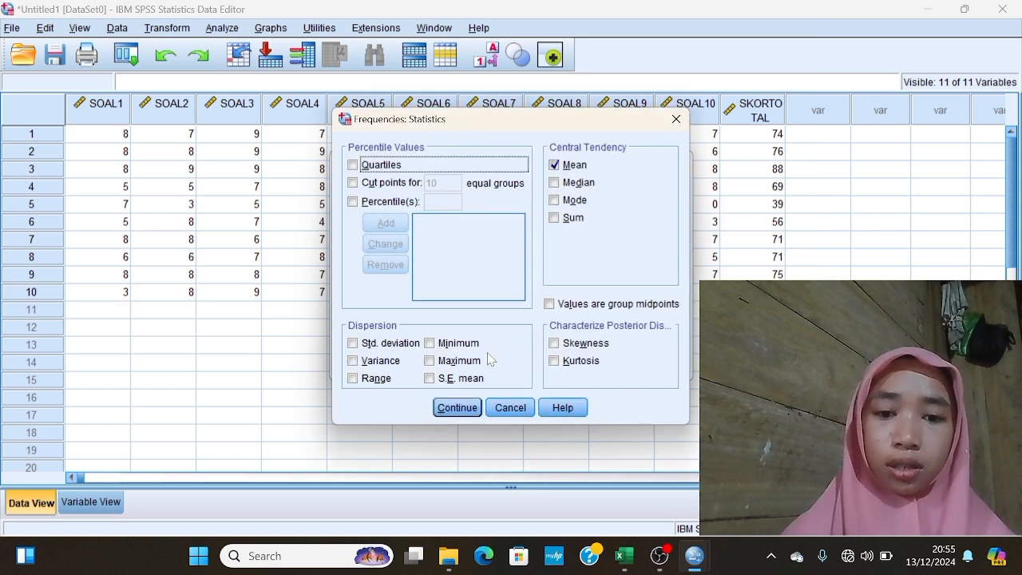
left_click(458, 408)
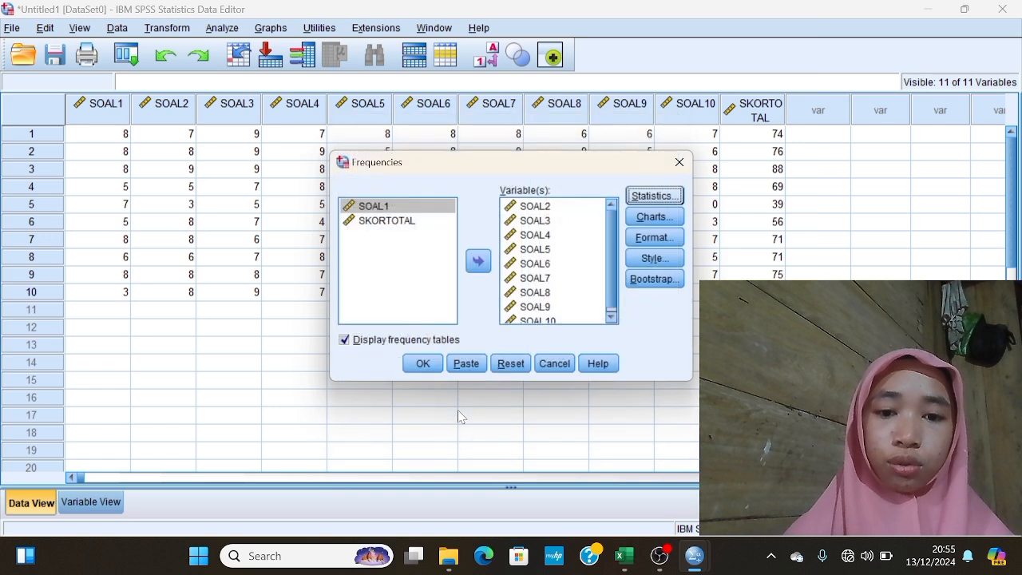
left_click(413, 369)
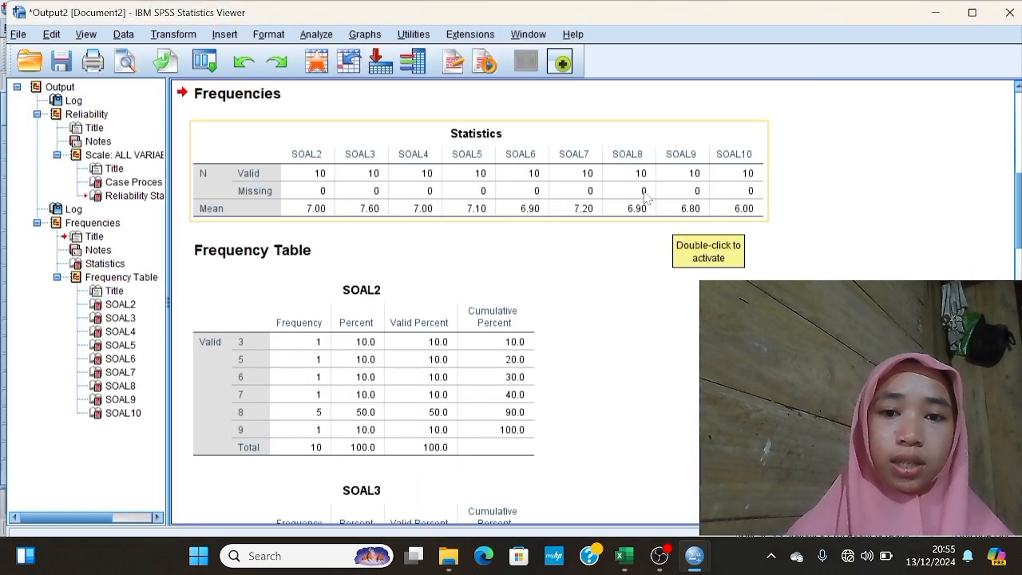
Examine the Frequencies output, from the item means in the Statistics table down through the frequency tables of each item
scroll(1018, 253, "down", 3)
scroll(1018, 253, "down", 5)
scroll(1012, 223, "up", 14)
scroll(1010, 198, "down", 6)
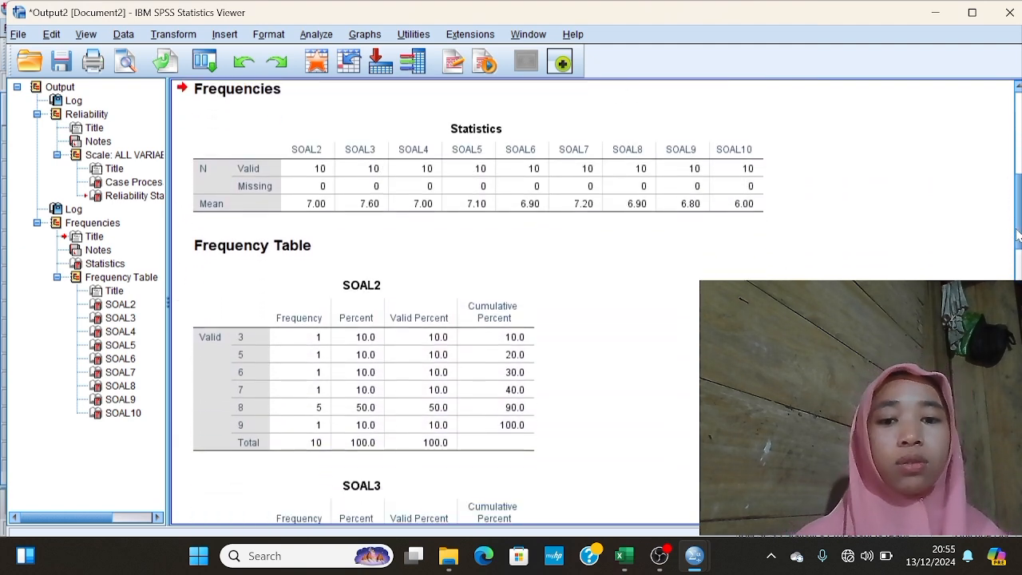
scroll(1018, 232, "up", 1)
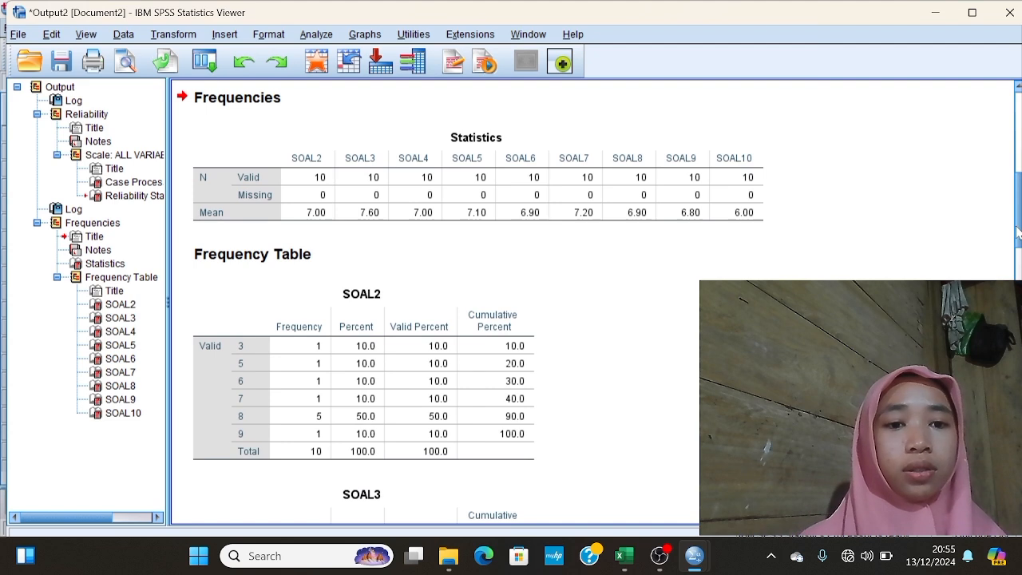
scroll(1018, 232, "up", 1)
scroll(1016, 230, "down", 3)
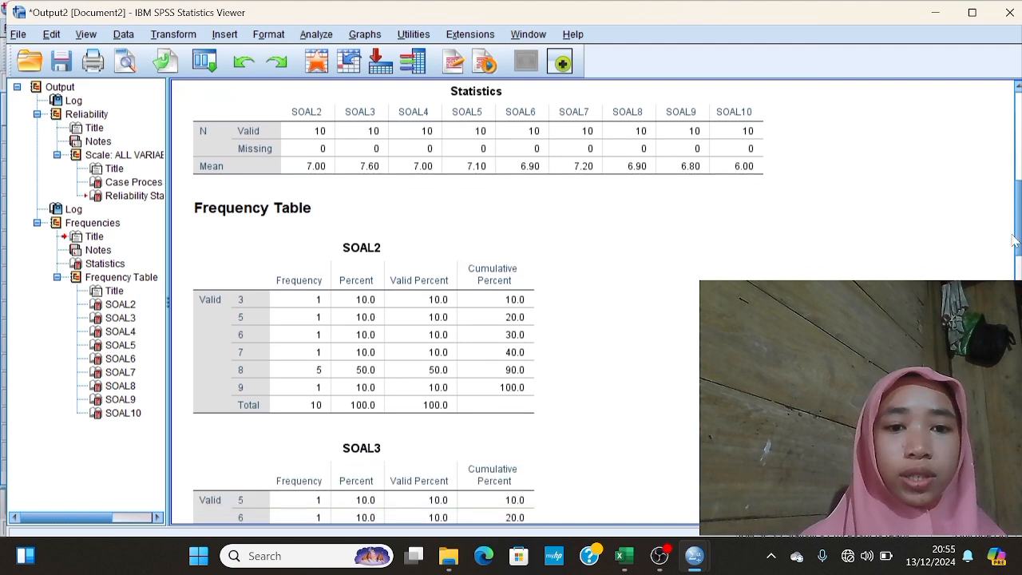
scroll(1011, 223, "up", 4)
scroll(1011, 224, "down", 4)
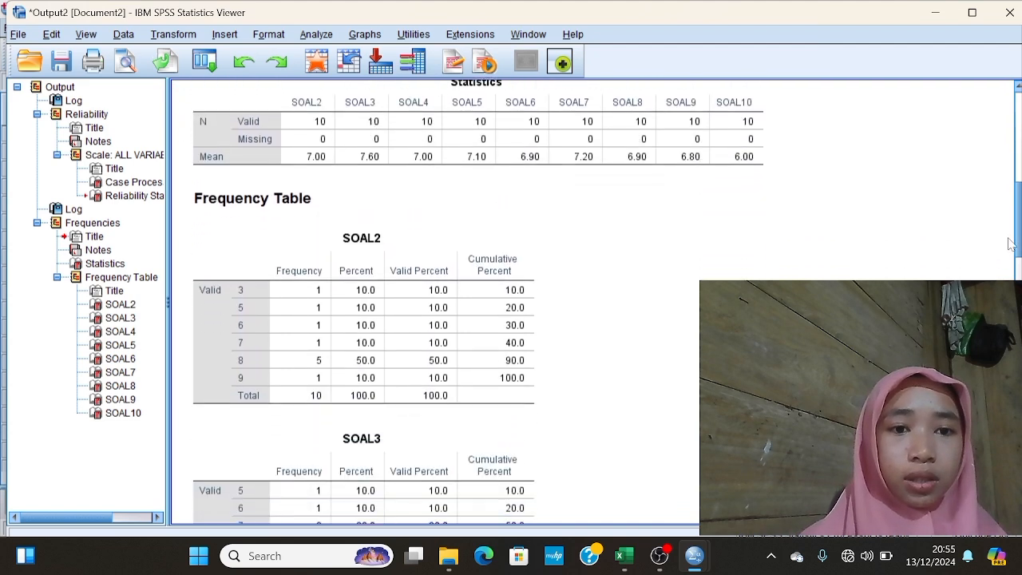
scroll(1011, 240, "up", 2)
scroll(1013, 262, "down", 3)
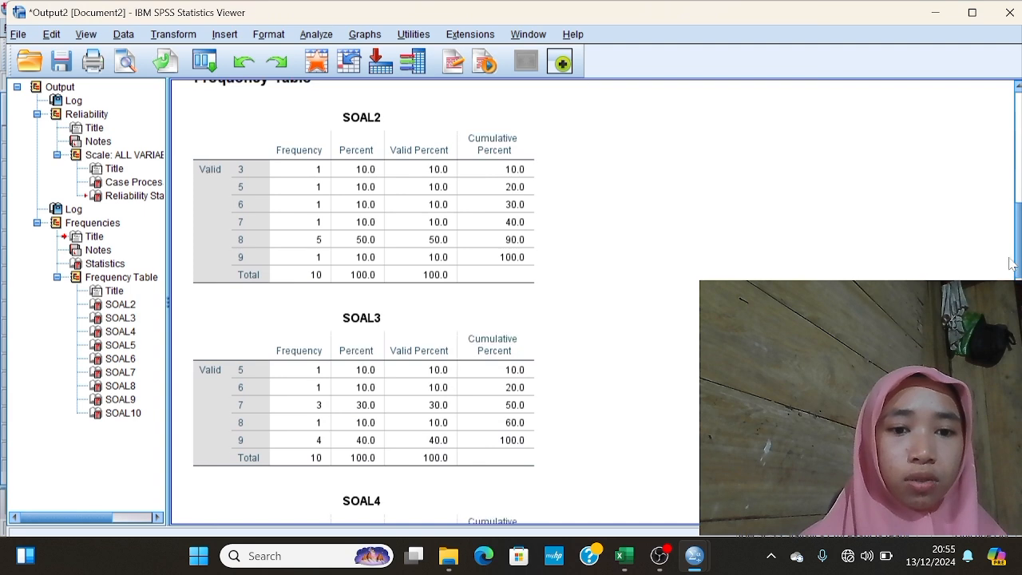
scroll(1013, 262, "down", 7)
scroll(435, 303, "down", 9)
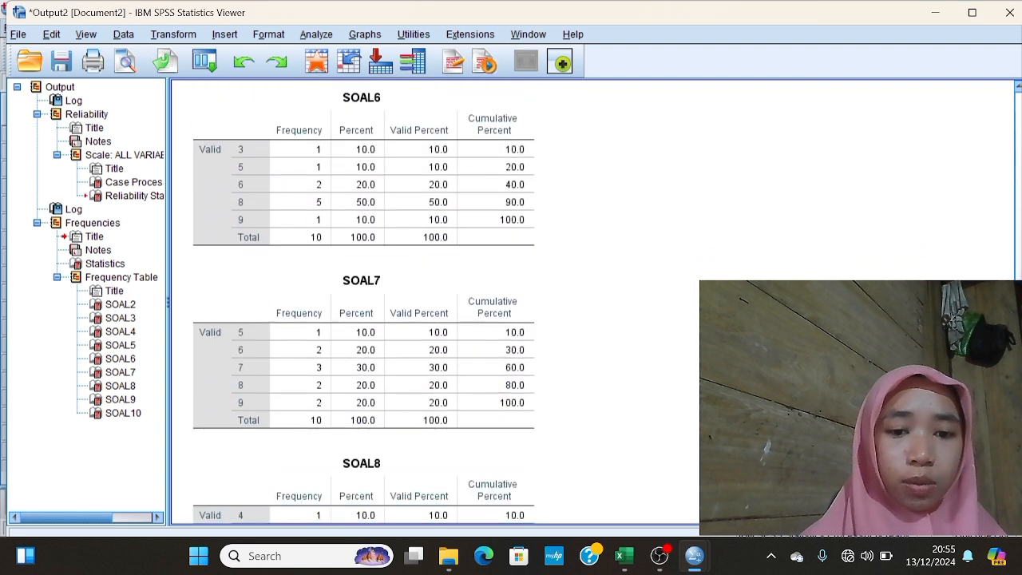